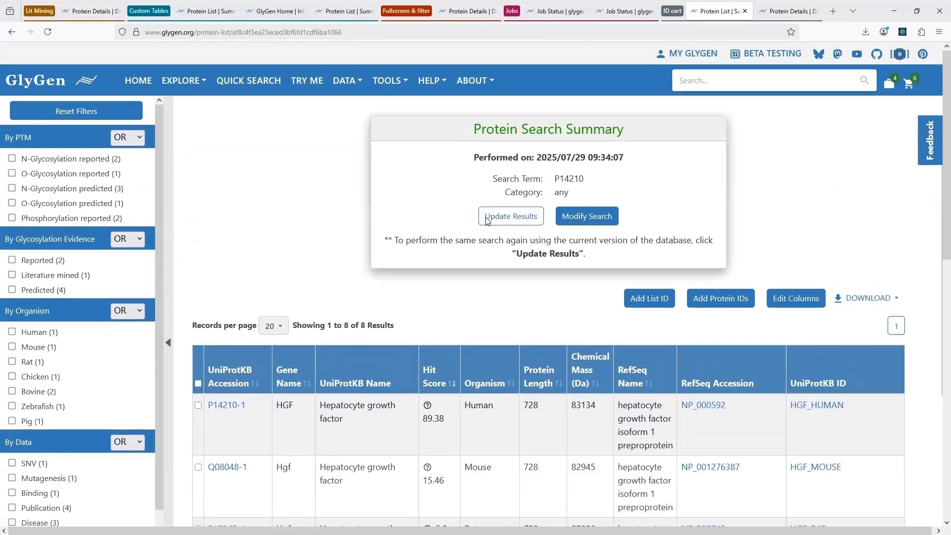
pyautogui.click(228, 414)
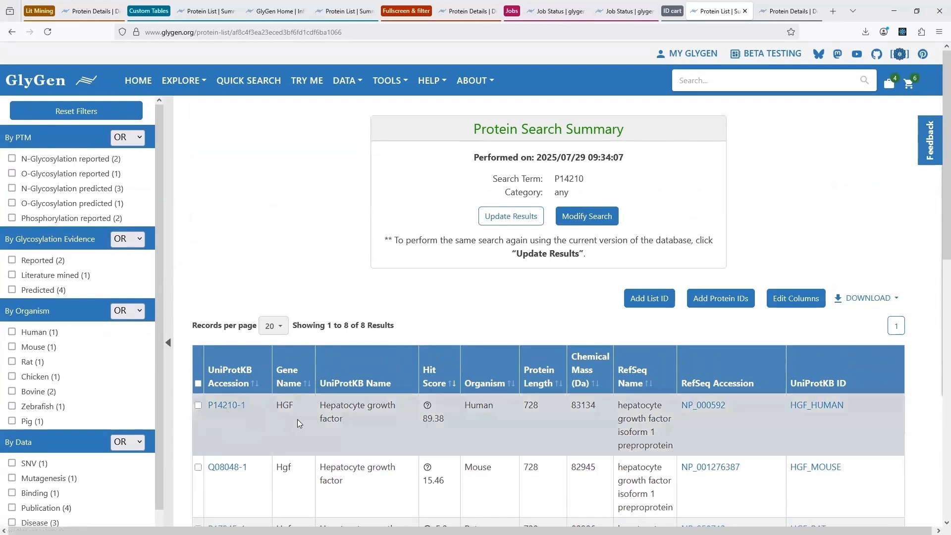
pyautogui.scroll(-1, 432, 298)
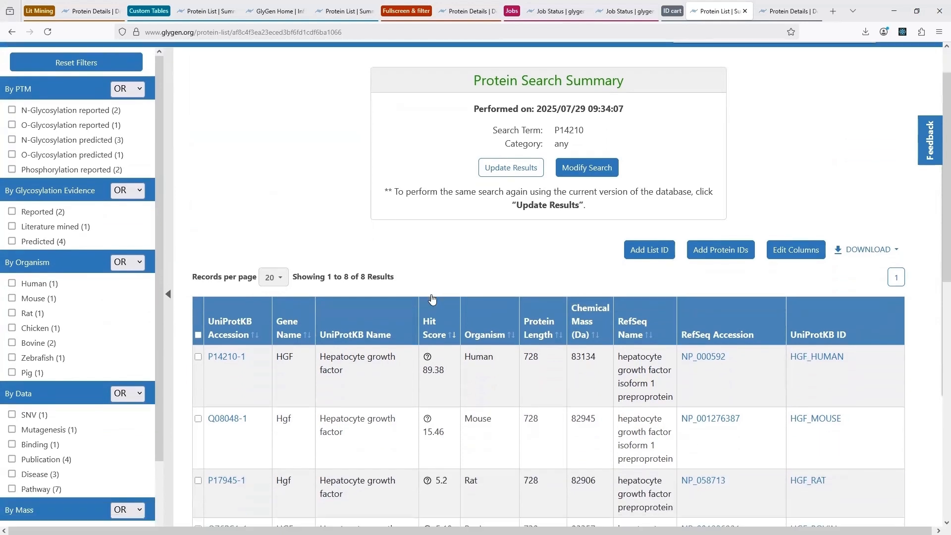
pyautogui.scroll(1, 432, 299)
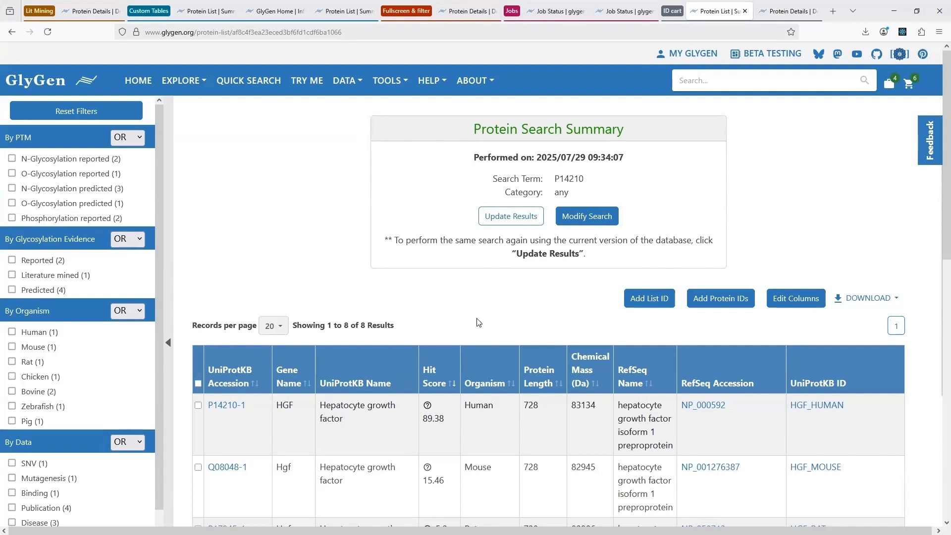
# Step: Select proteins P14210-1, Q08048-1 and P17945-1 in the search results and add their protein IDs to the ID cart
pyautogui.scroll(-2, 524, 254)
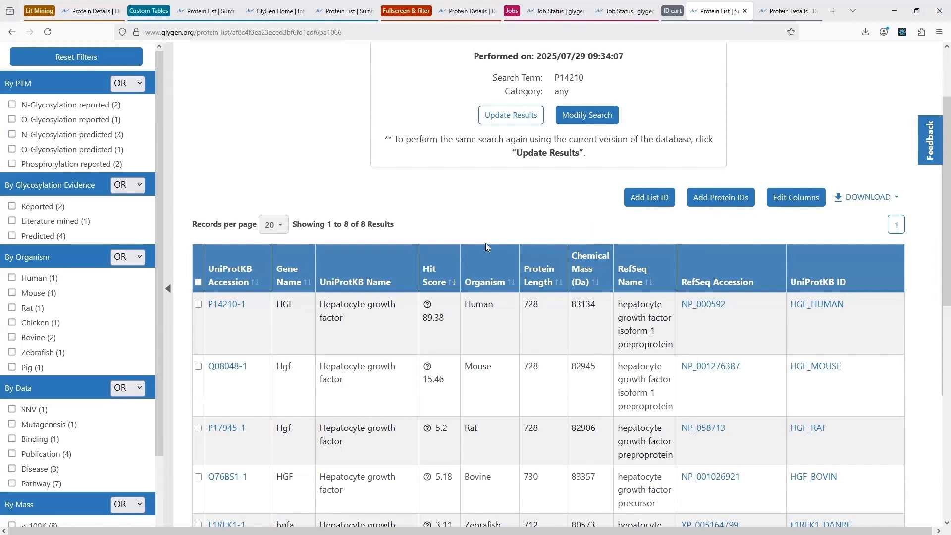
pyautogui.click(198, 305)
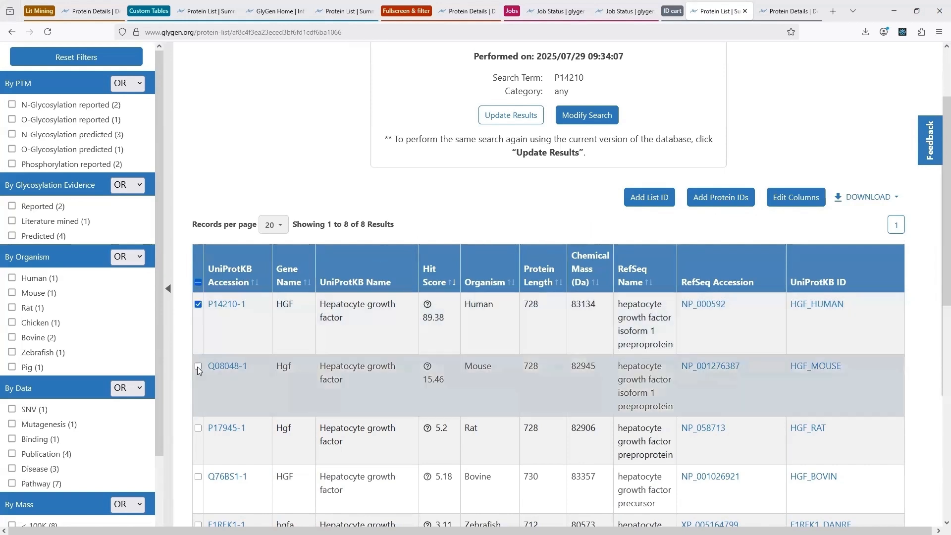
pyautogui.click(199, 366)
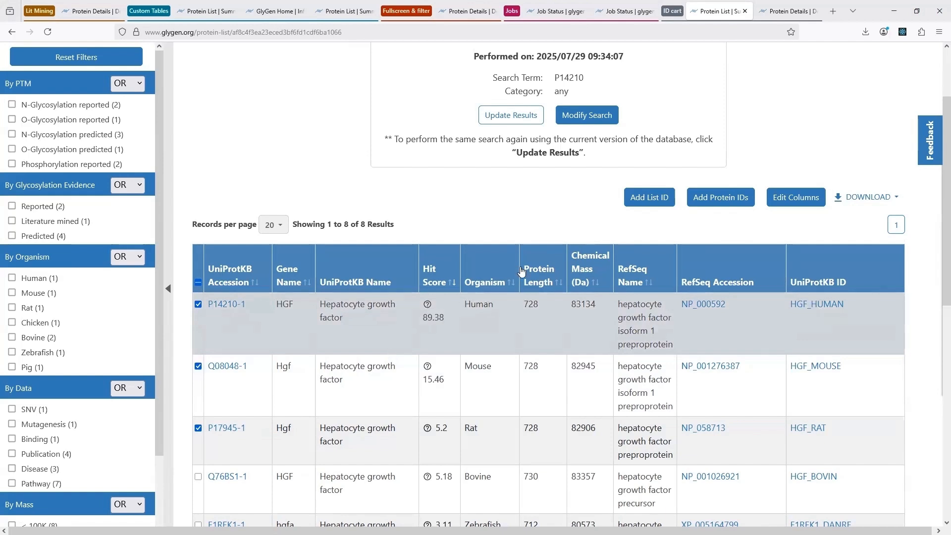
pyautogui.scroll(2, 503, 218)
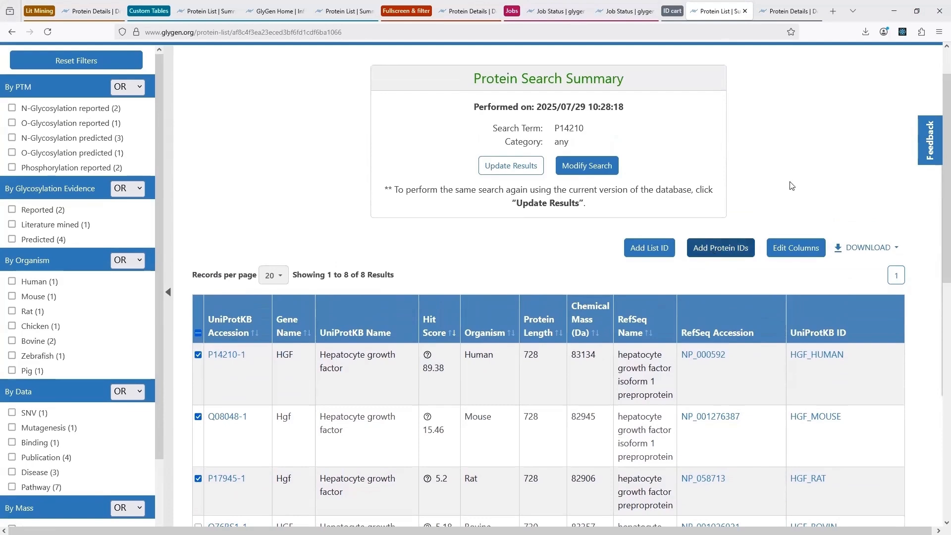
# Step: Review the individual proteins stored in the ID cart, and close the cart
pyautogui.scroll(2, 791, 184)
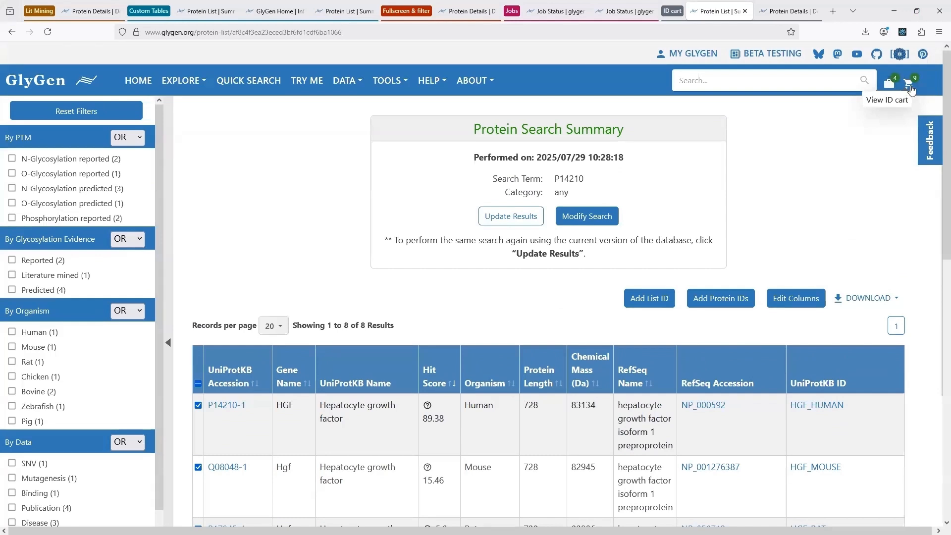
pyautogui.click(909, 84)
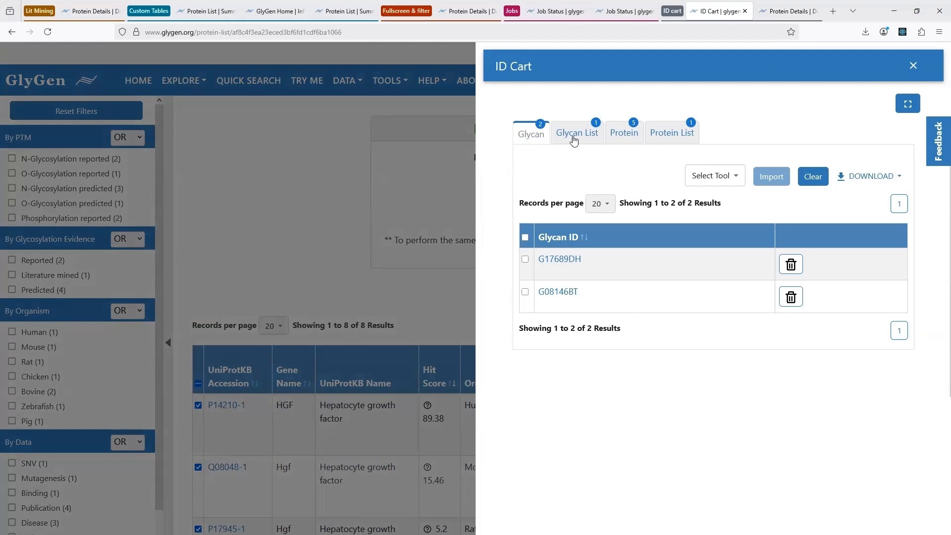
pyautogui.click(615, 140)
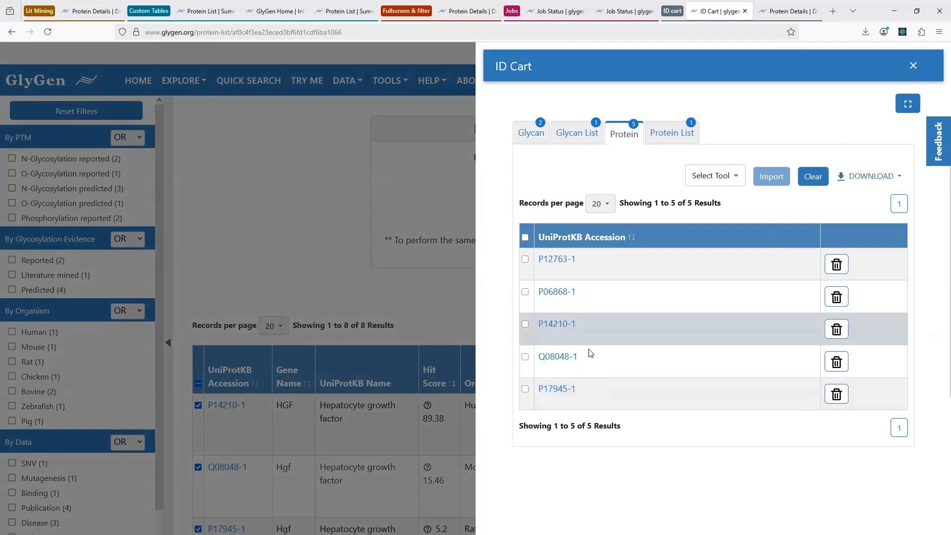
pyautogui.click(380, 291)
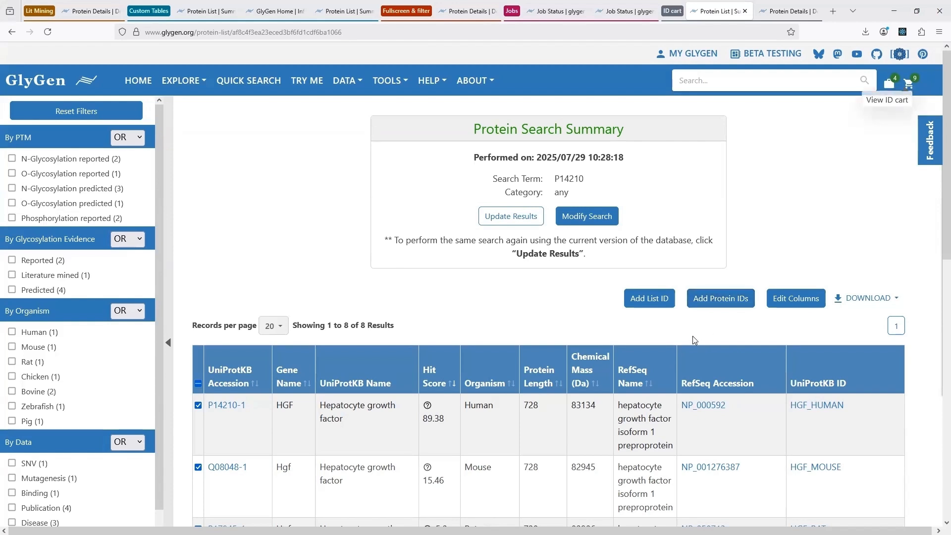
# Step: Add the whole search result list to the ID cart under the list ID name "P14210 proteins"
pyautogui.click(644, 307)
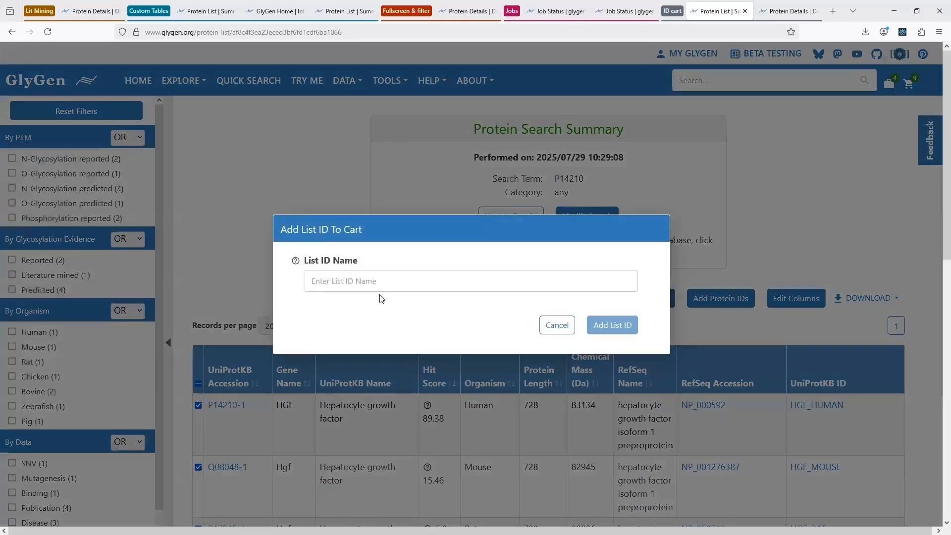
pyautogui.click(381, 282)
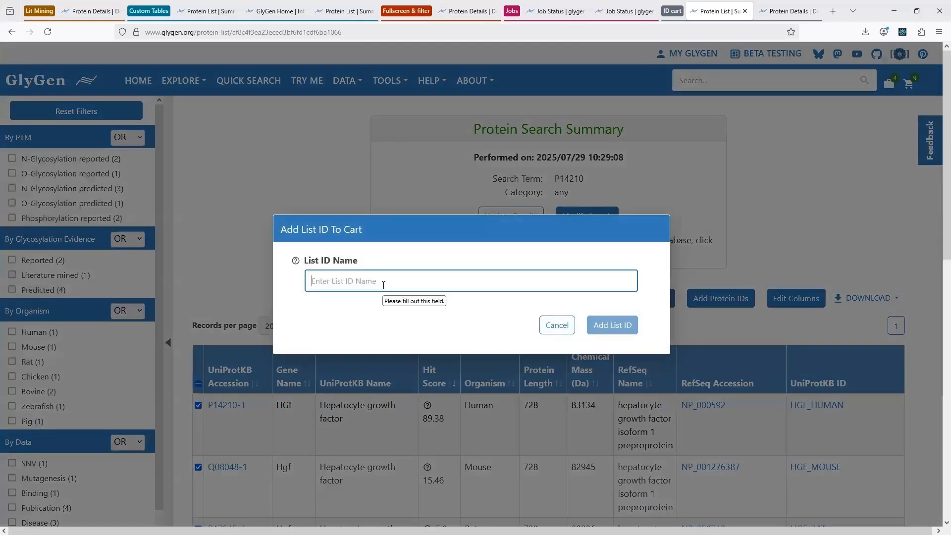
pyautogui.write('P14')
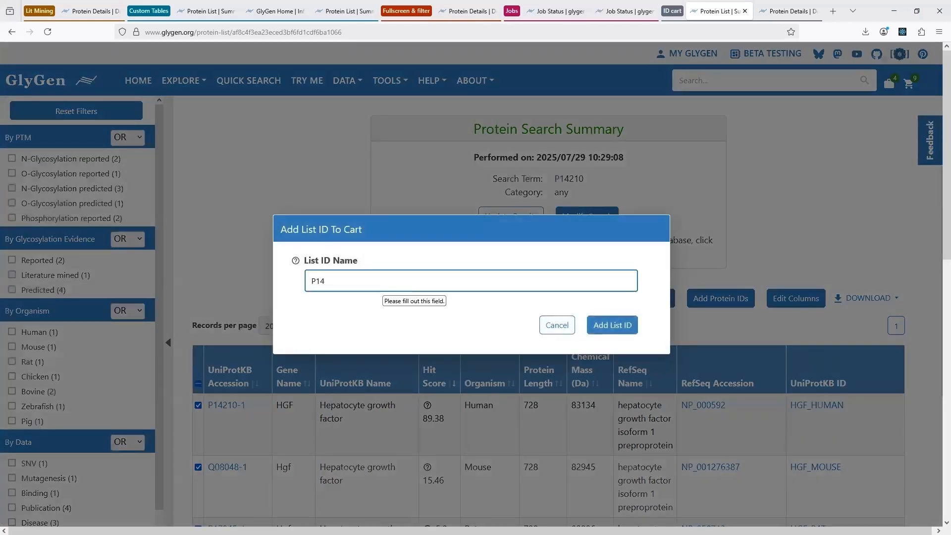
pyautogui.write('210 proteins')
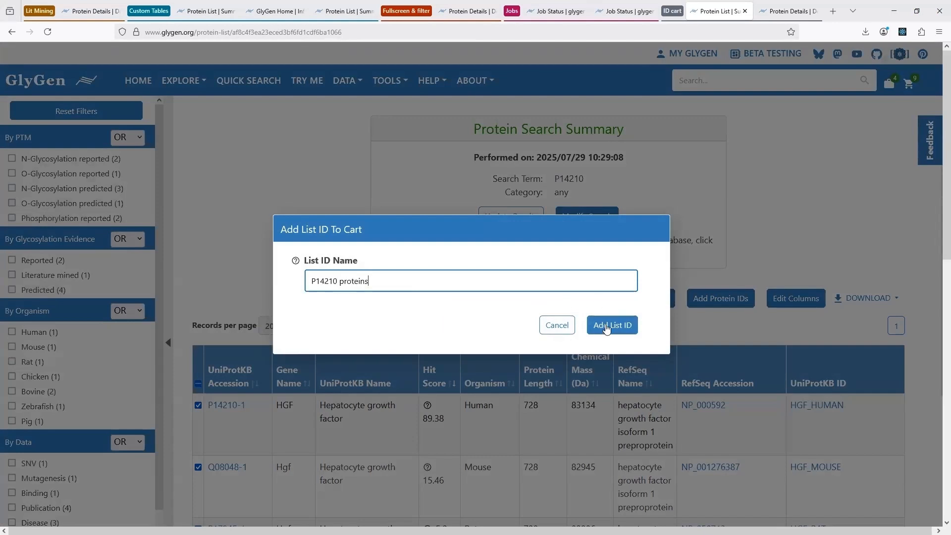
pyautogui.click(606, 328)
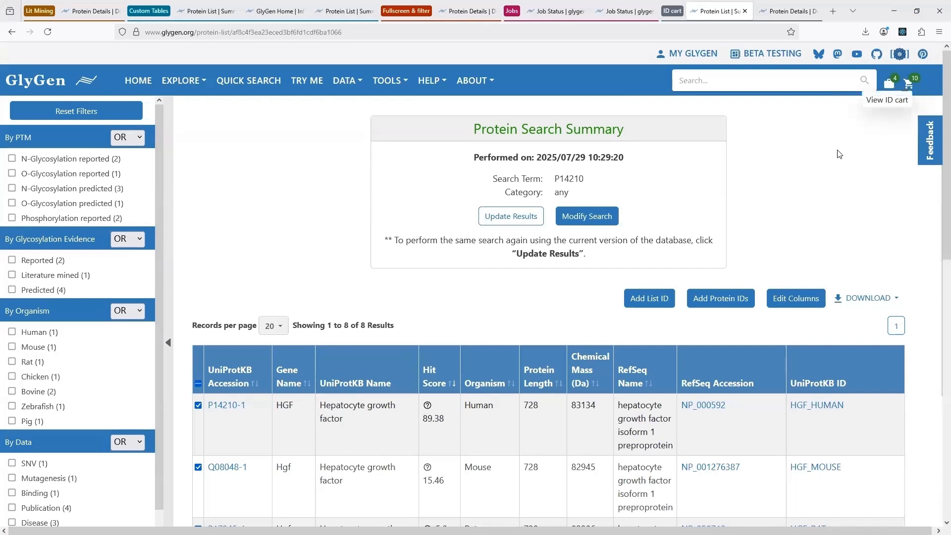
# Step: Show the ID cart's protein lists and enlarge the cart to full screen
pyautogui.click(909, 83)
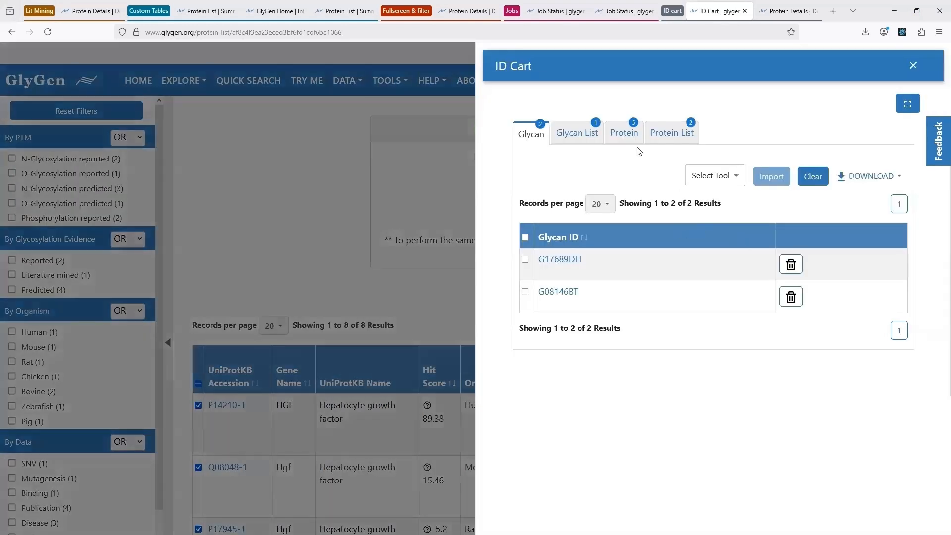
pyautogui.click(680, 136)
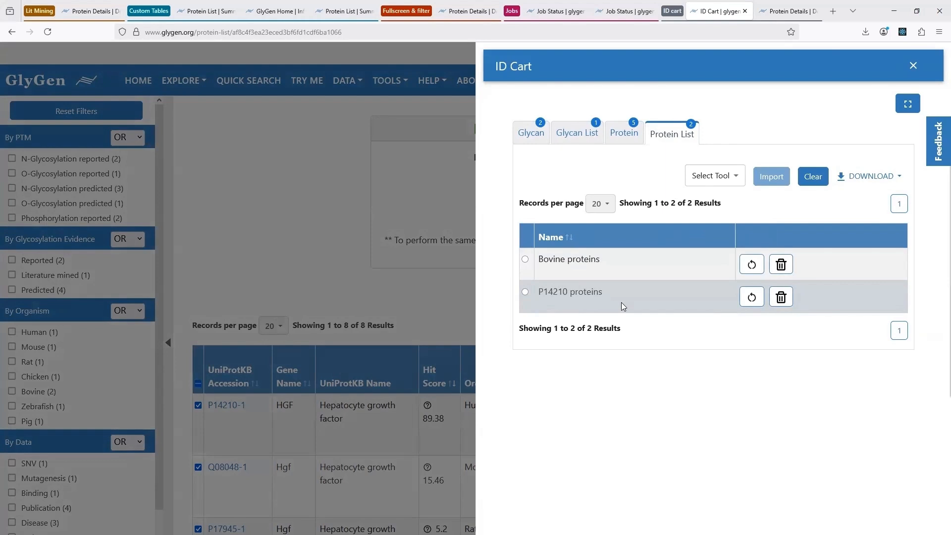
pyautogui.click(911, 105)
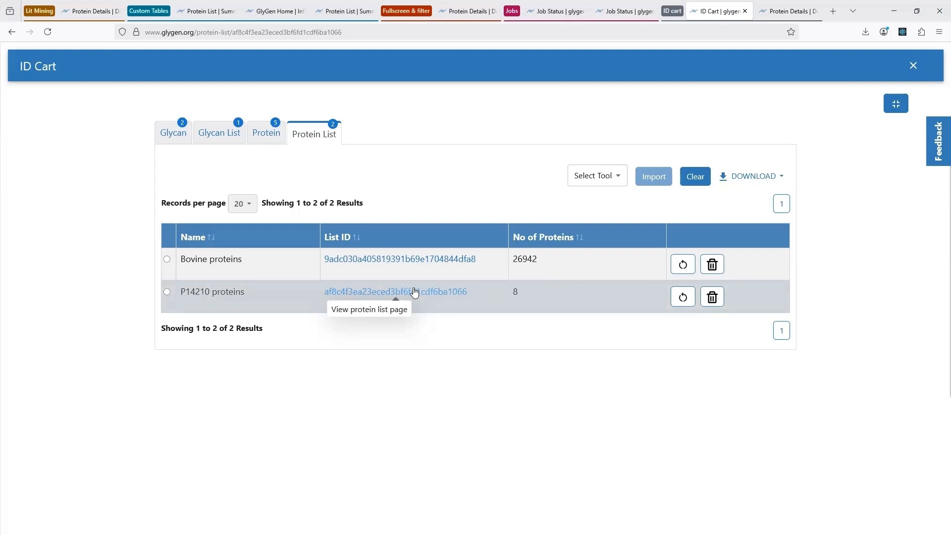
# Step: Examine the full-screen cart's glycans with their images, its glycan lists, and its proteins with their names and organisms
pyautogui.click(176, 141)
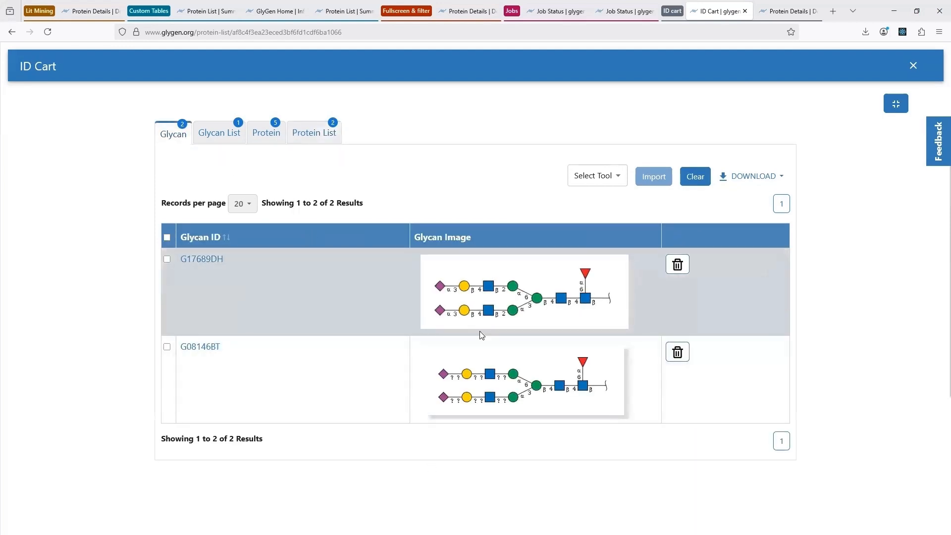
pyautogui.click(895, 107)
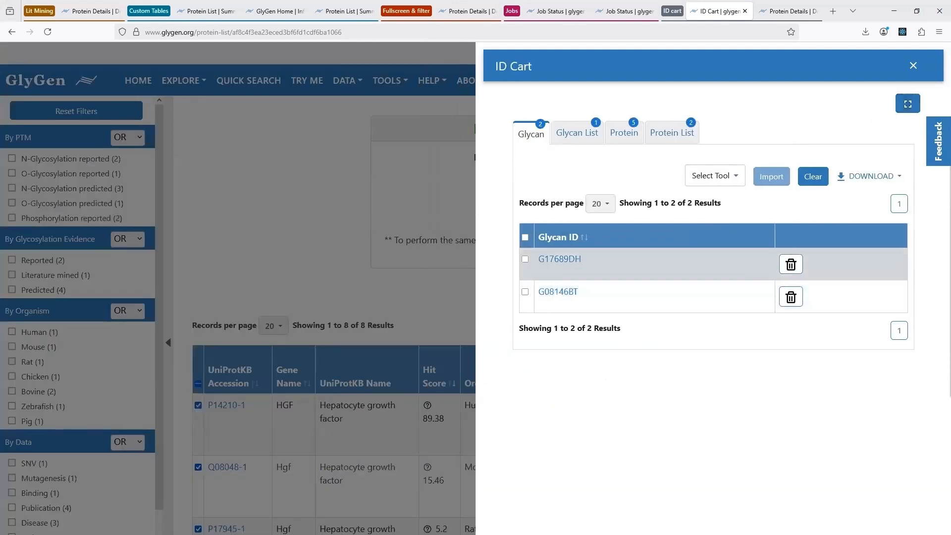
pyautogui.click(910, 103)
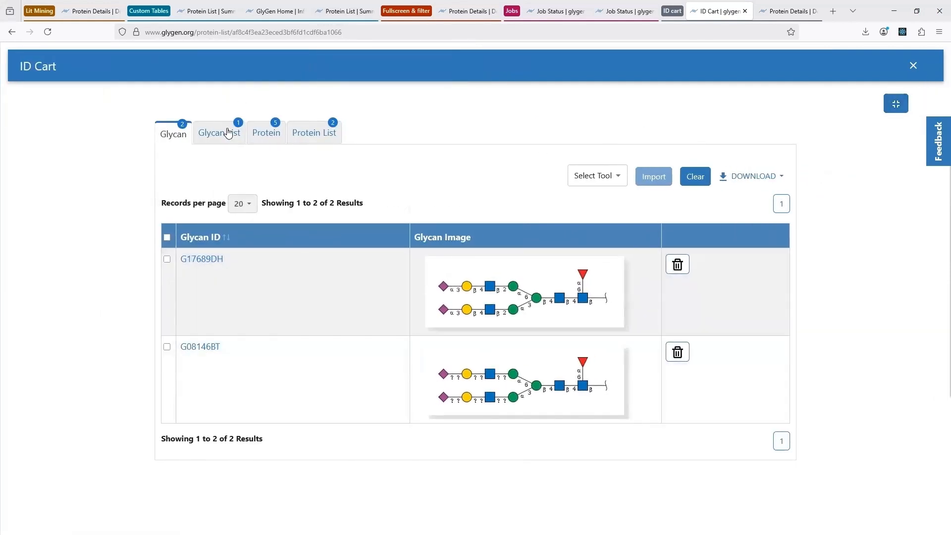
pyautogui.click(227, 134)
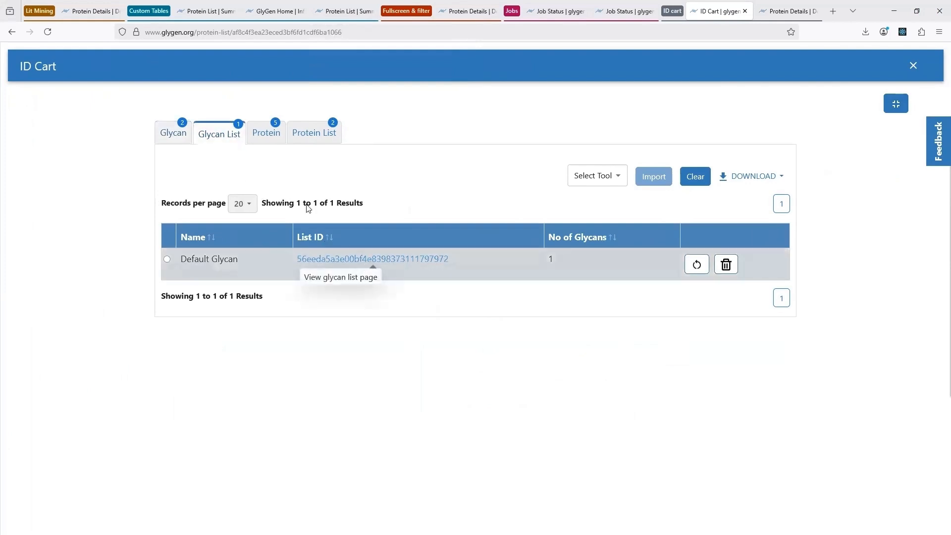
pyautogui.click(266, 137)
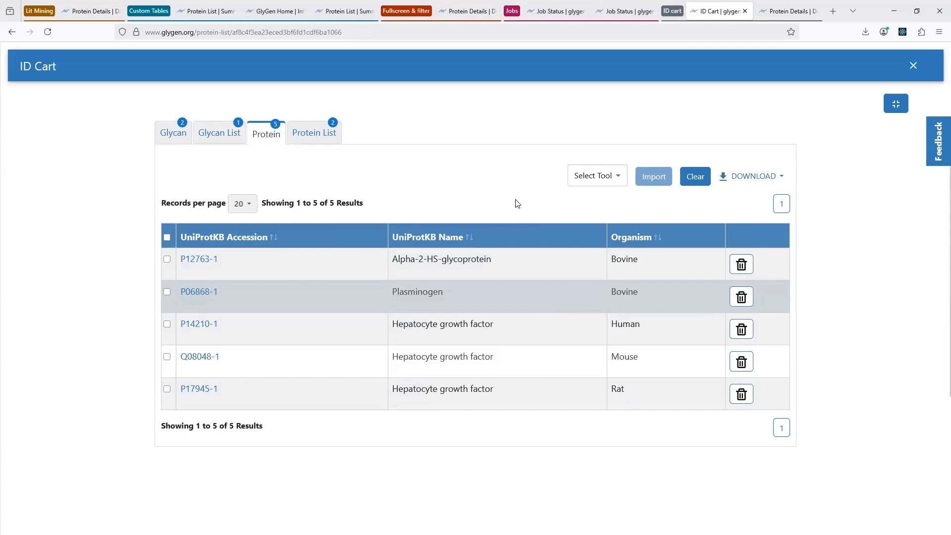
# Step: Select the "Bovine proteins" list among the cart's protein lists and display its download options
pyautogui.click(326, 135)
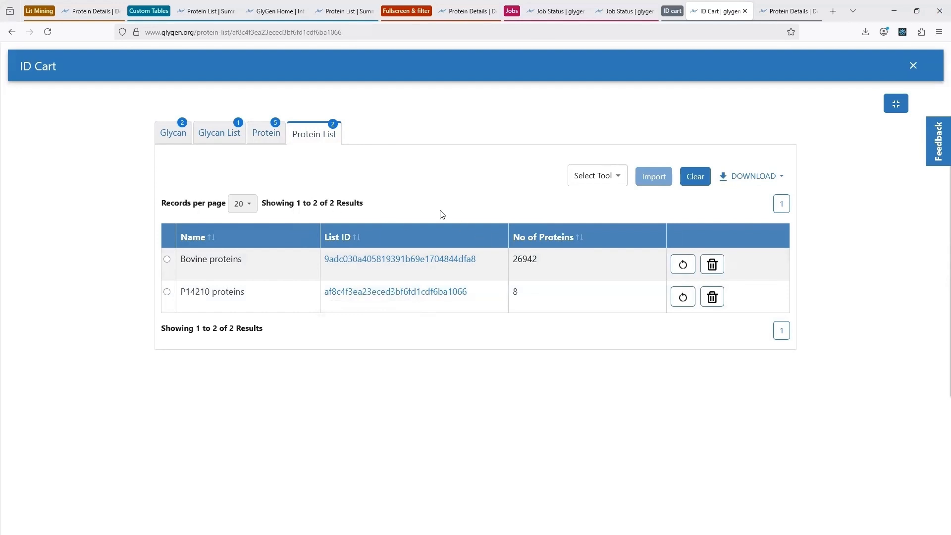
pyautogui.click(167, 259)
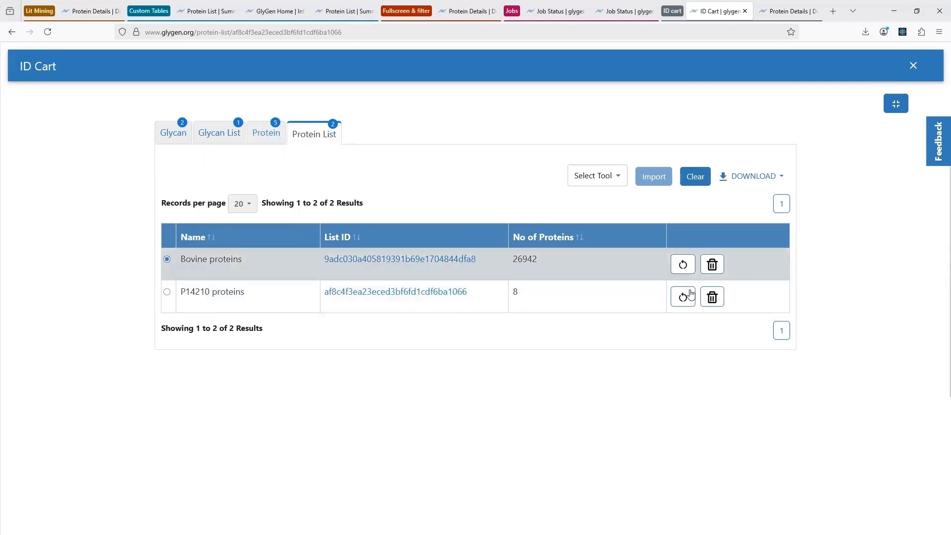
pyautogui.click(775, 178)
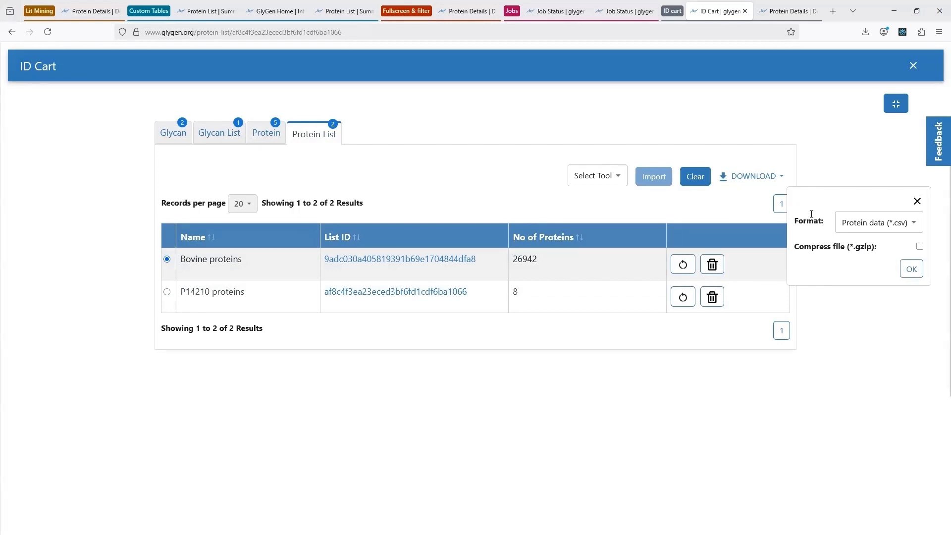
# Step: Select all the individual proteins stored in the ID cart
pyautogui.click(268, 136)
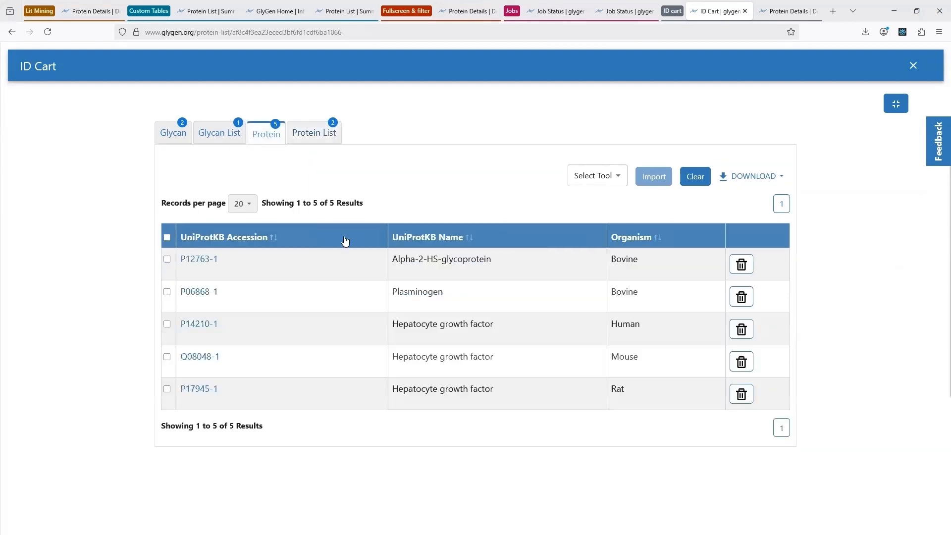
pyautogui.click(167, 259)
pyautogui.click(167, 292)
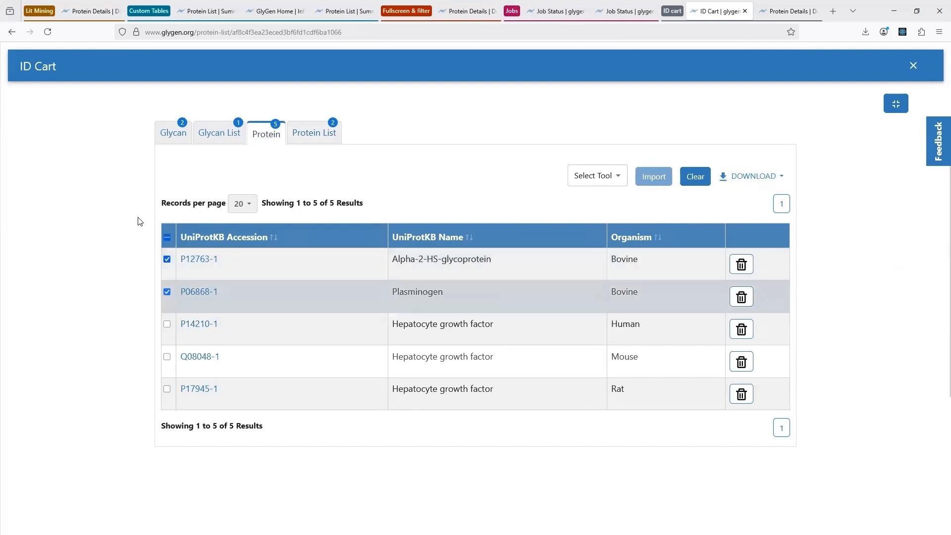
pyautogui.click(167, 237)
pyautogui.click(167, 238)
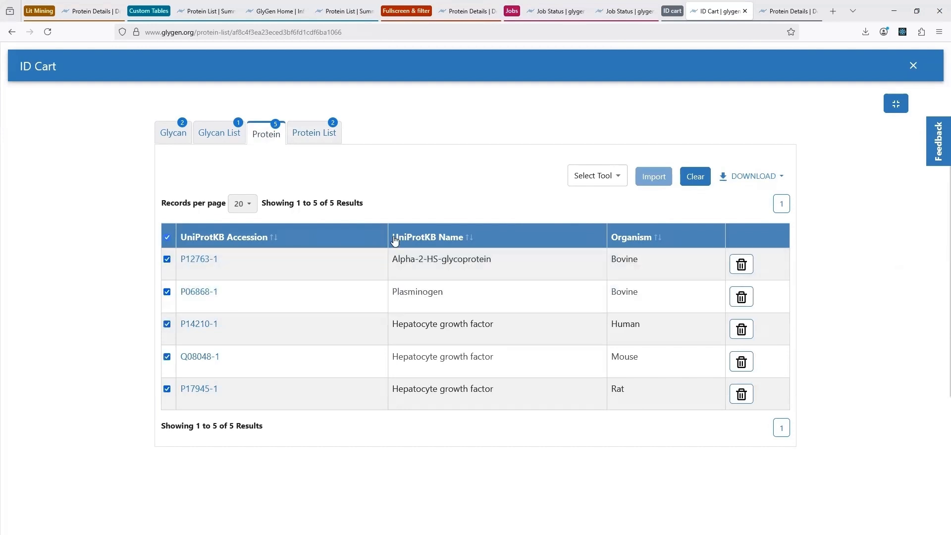
# Step: Download the cart's proteins with the Selected Data option, and check the resulting selected_protein_cart.csv in Excel before closing it
pyautogui.click(724, 177)
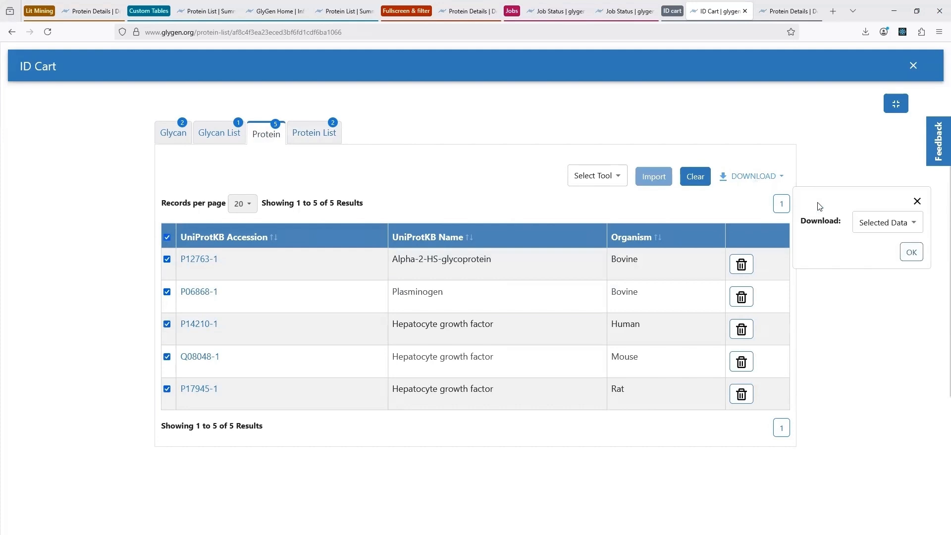
pyautogui.click(890, 224)
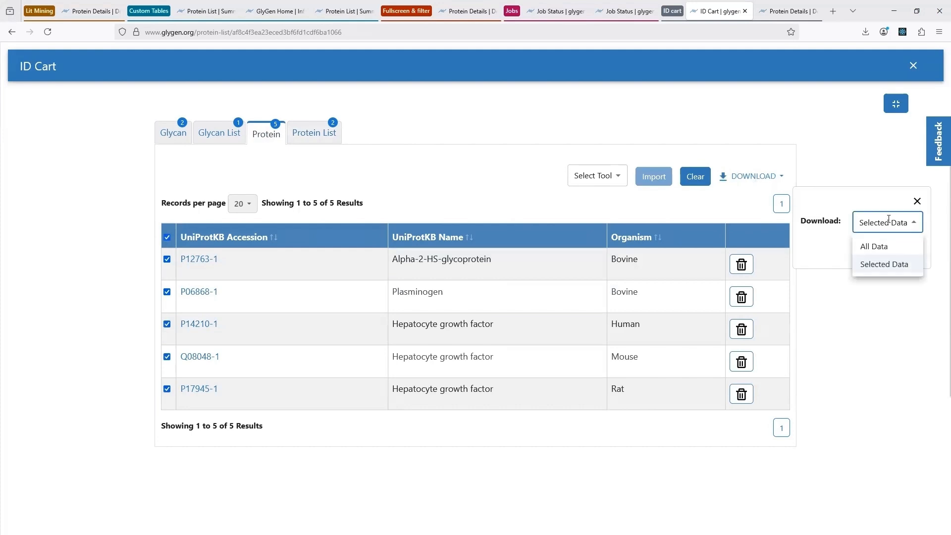
pyautogui.click(882, 265)
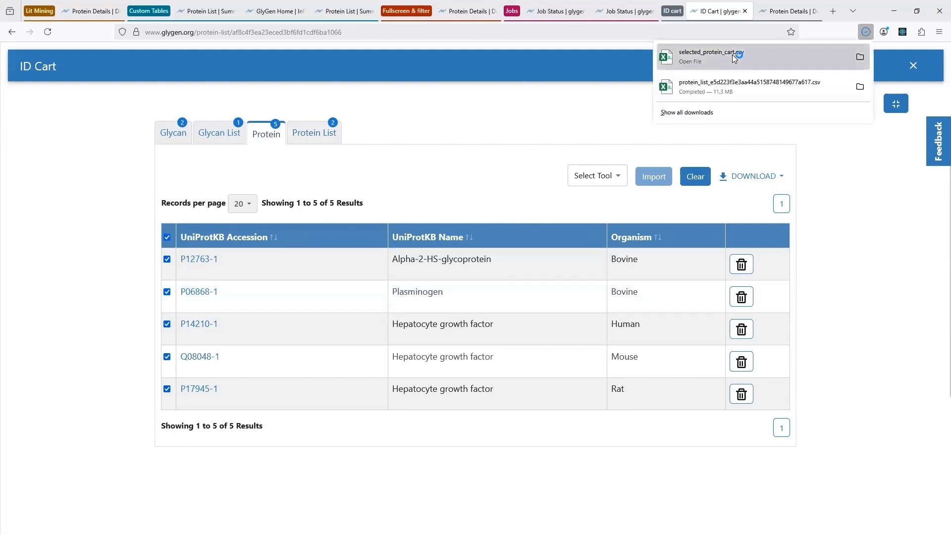
pyautogui.click(732, 54)
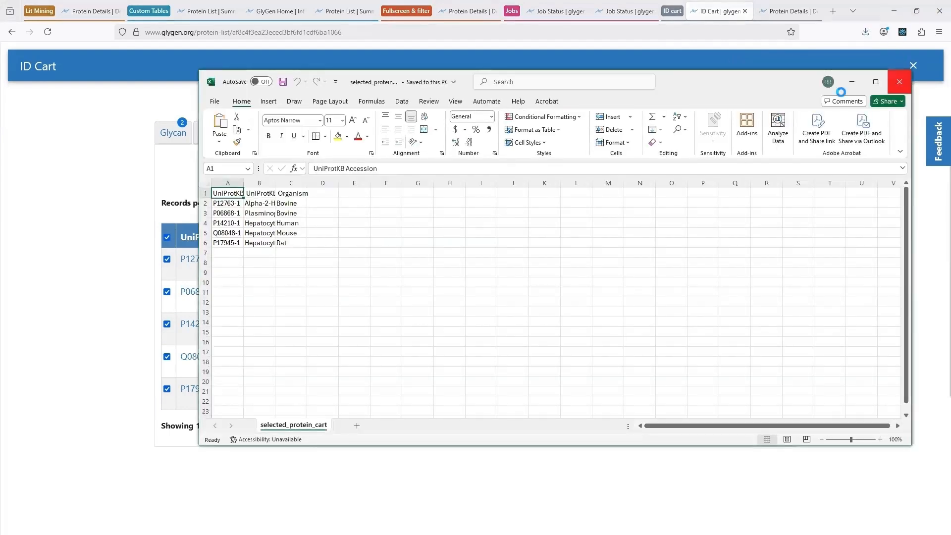
pyautogui.click(899, 82)
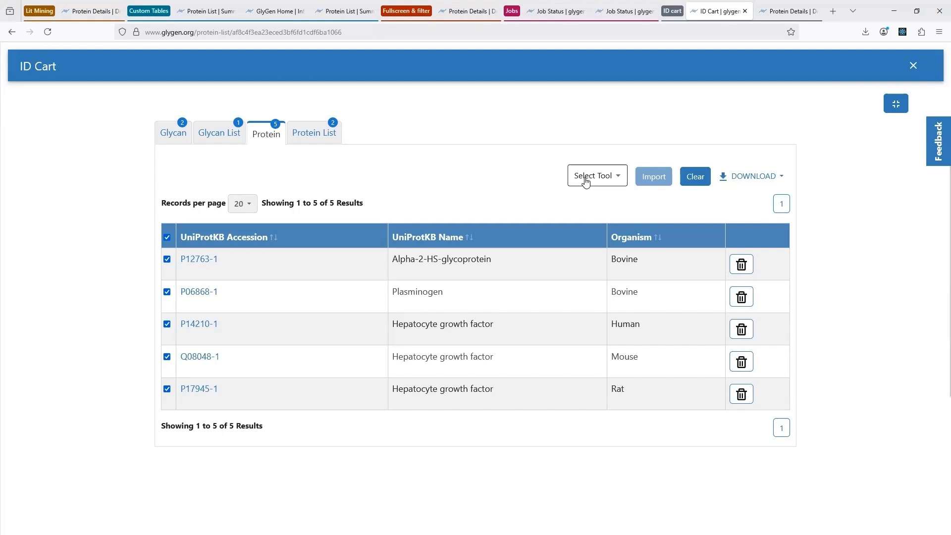
# Step: Choose GlyGen BLAST as the target tool and try to import all the selected cart proteins into it
pyautogui.click(616, 178)
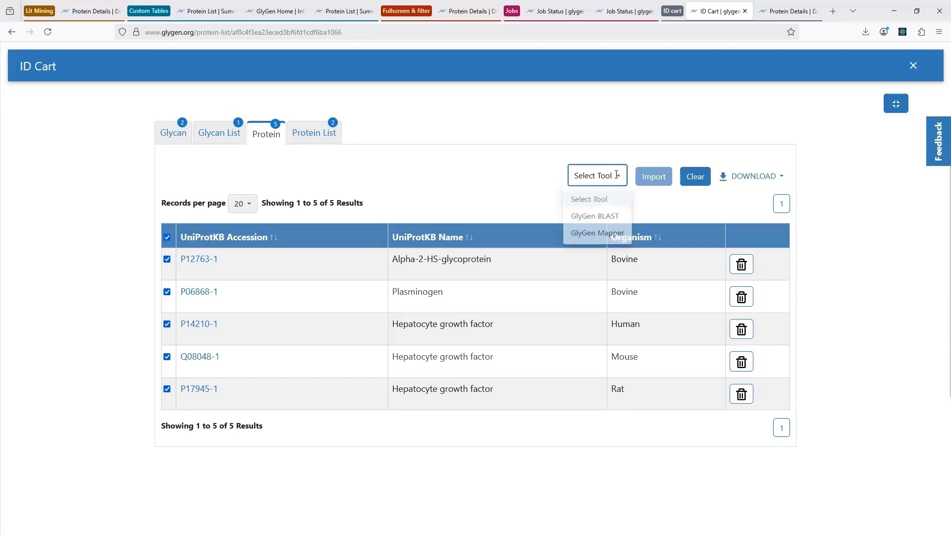
pyautogui.click(609, 219)
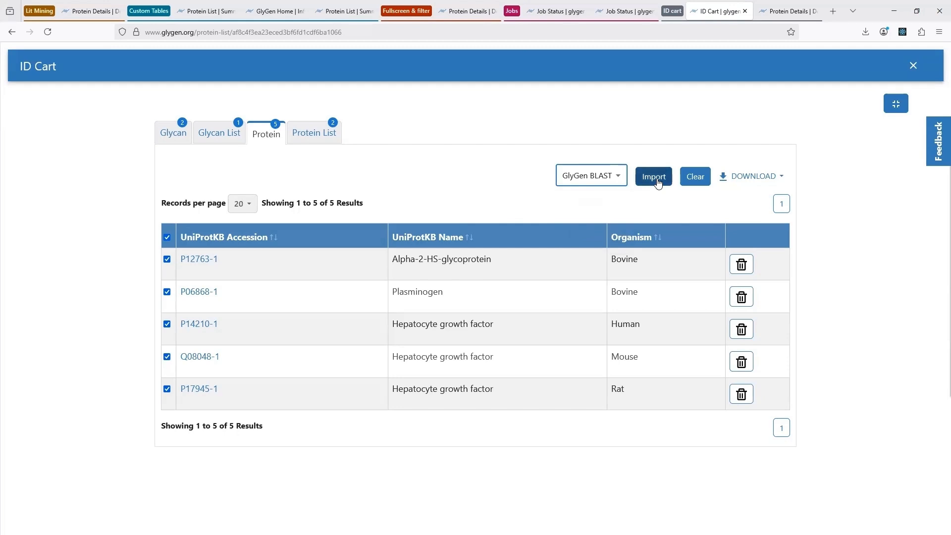
pyautogui.click(657, 179)
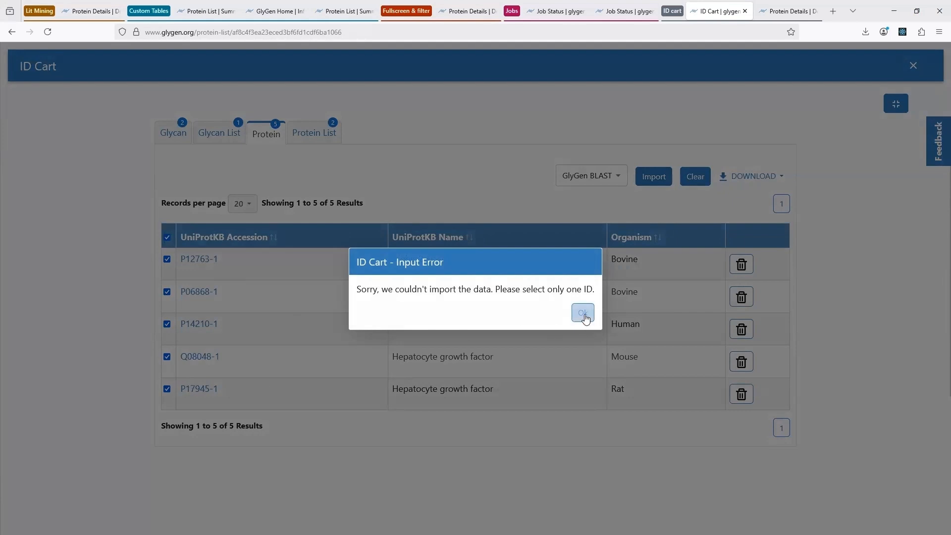
pyautogui.click(120, 241)
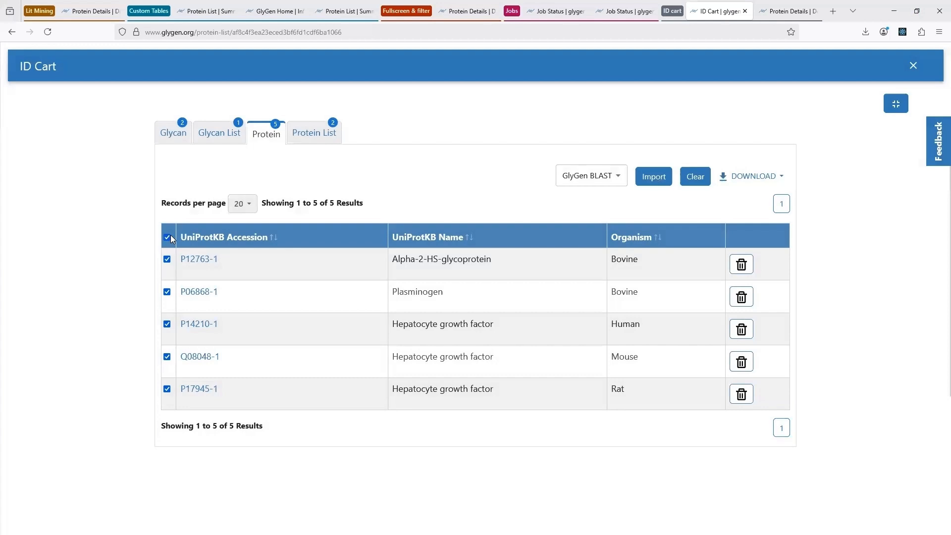
# Step: Reduce the selection to protein P12763-1 alone and import it into GlyGen BLAST
pyautogui.click(166, 238)
pyautogui.click(167, 259)
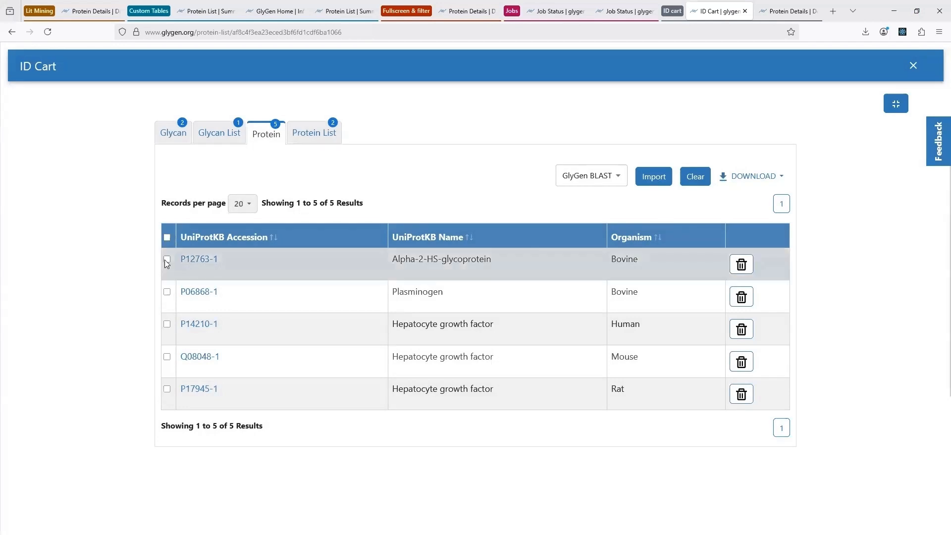
pyautogui.click(652, 180)
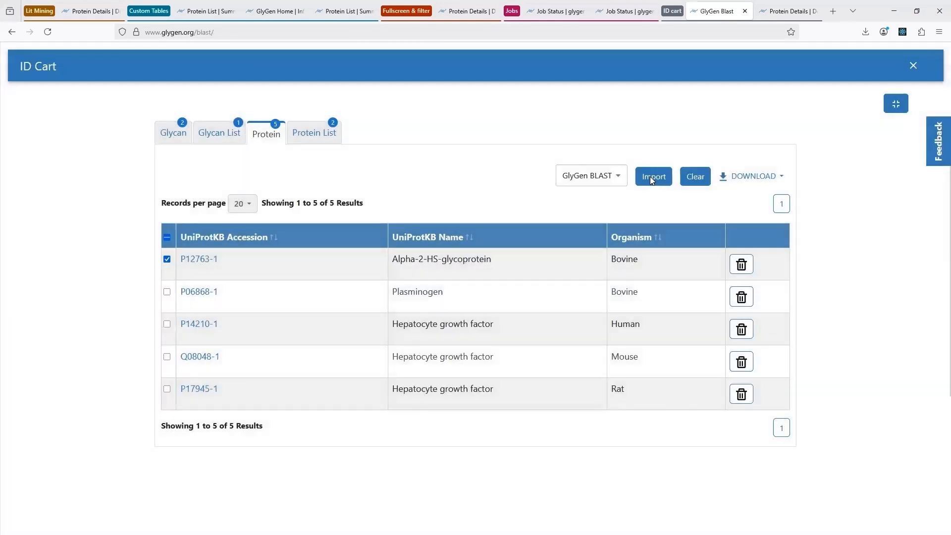
# Step: Exit the full-screen cart, close it, and submit the BLAST search for the imported protein sequence
pyautogui.click(896, 103)
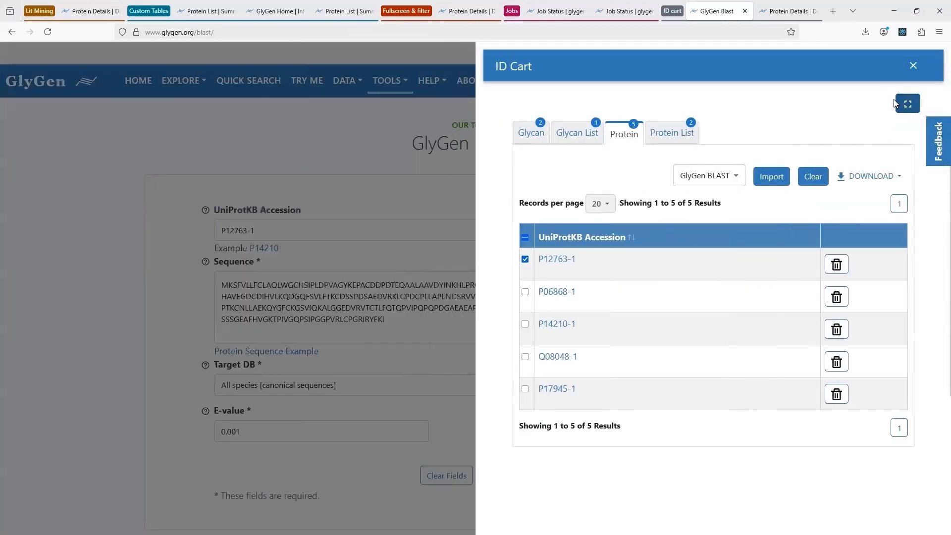
pyautogui.click(910, 67)
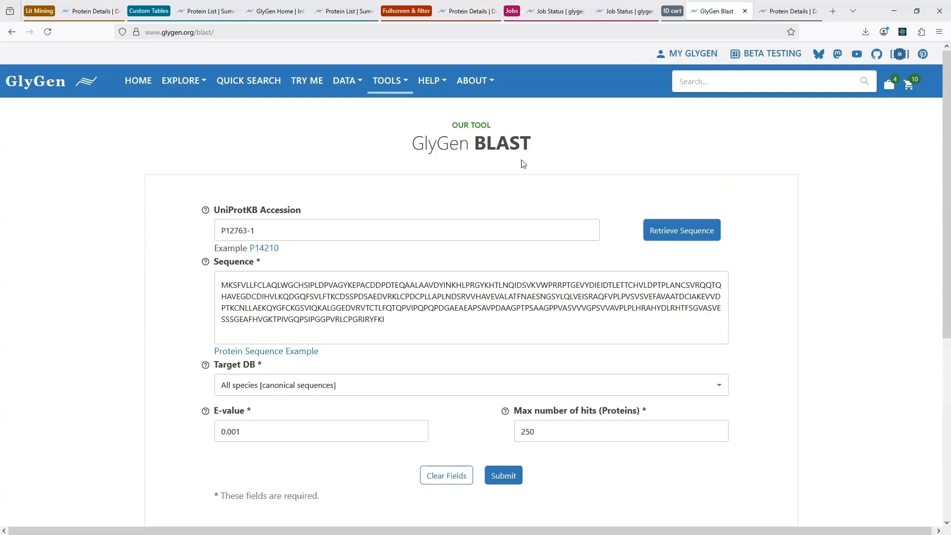
pyautogui.click(425, 330)
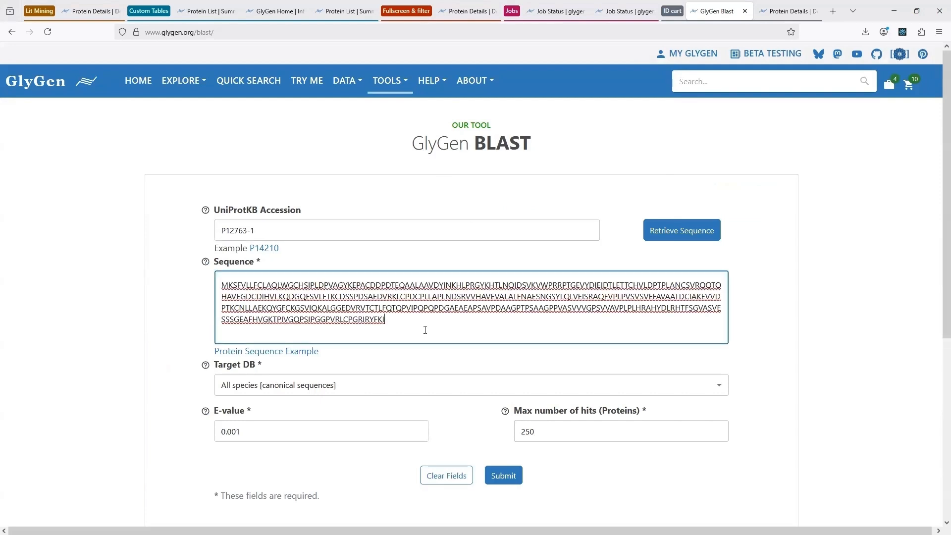
pyautogui.click(510, 482)
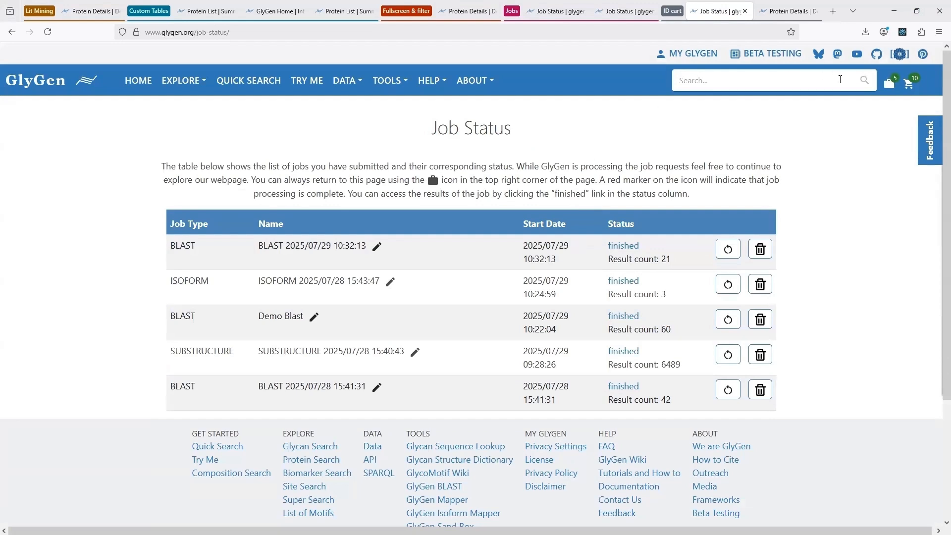
# Step: Reopen the ID cart from the Job Status page and check which tools are offered for the stored glycans
pyautogui.click(909, 84)
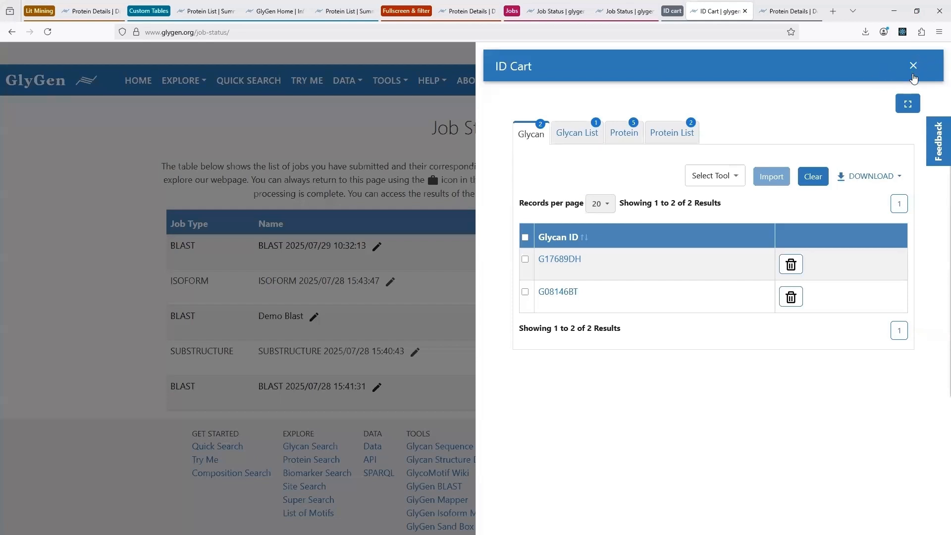
pyautogui.click(913, 73)
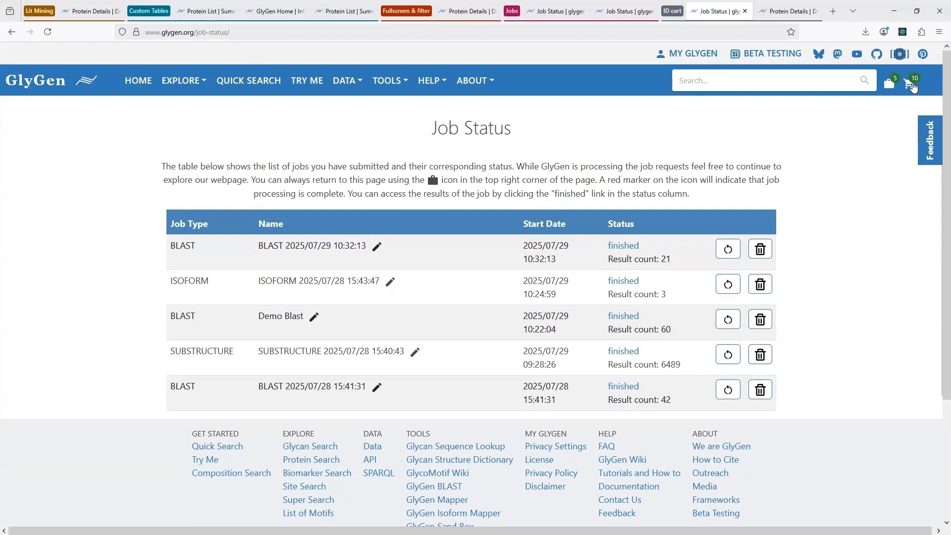
pyautogui.click(910, 83)
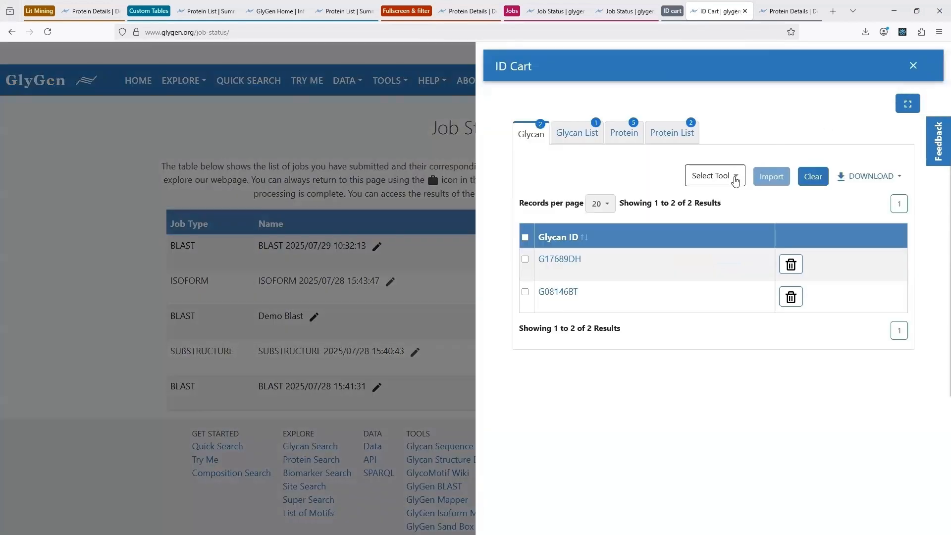
pyautogui.click(736, 177)
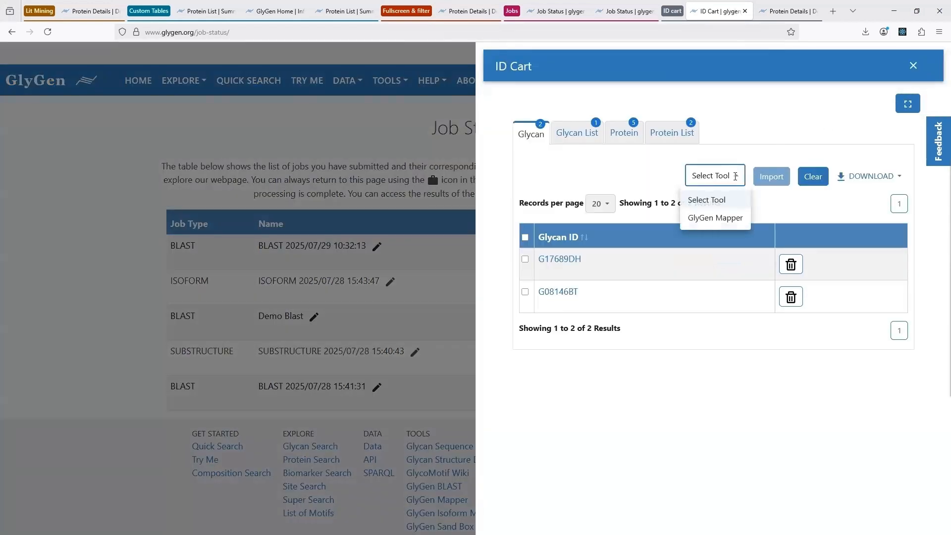
pyautogui.click(617, 142)
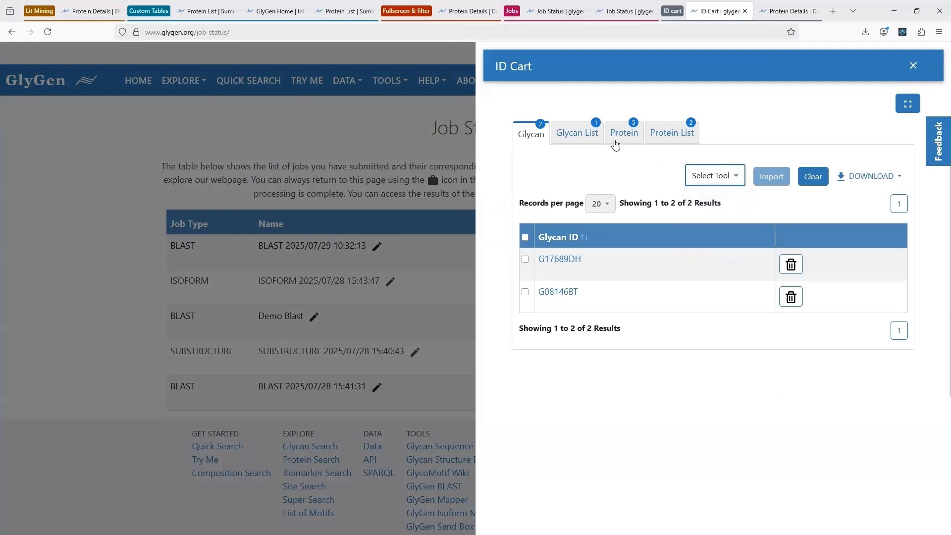
# Step: Import all the individual proteins stored in the cart into GlyGen Mapper, and close the cart
pyautogui.click(619, 140)
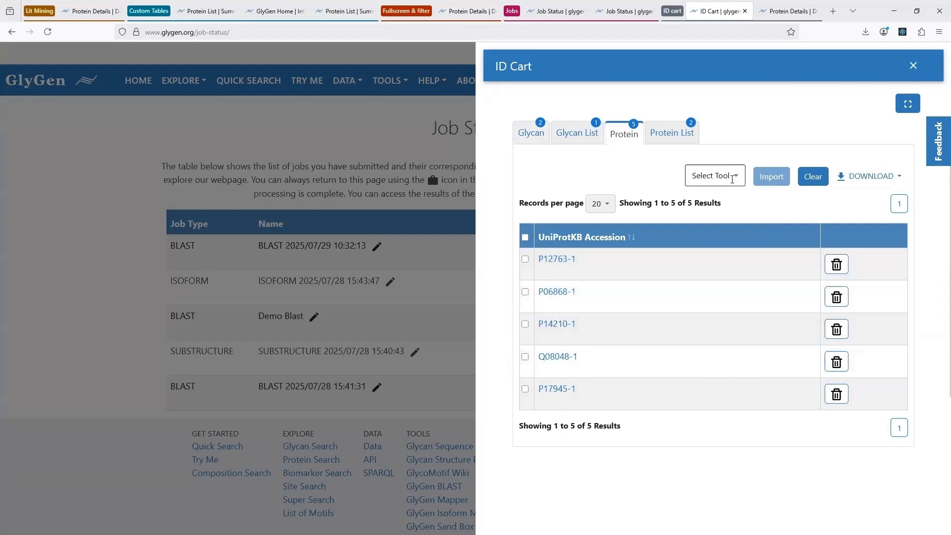
pyautogui.click(732, 179)
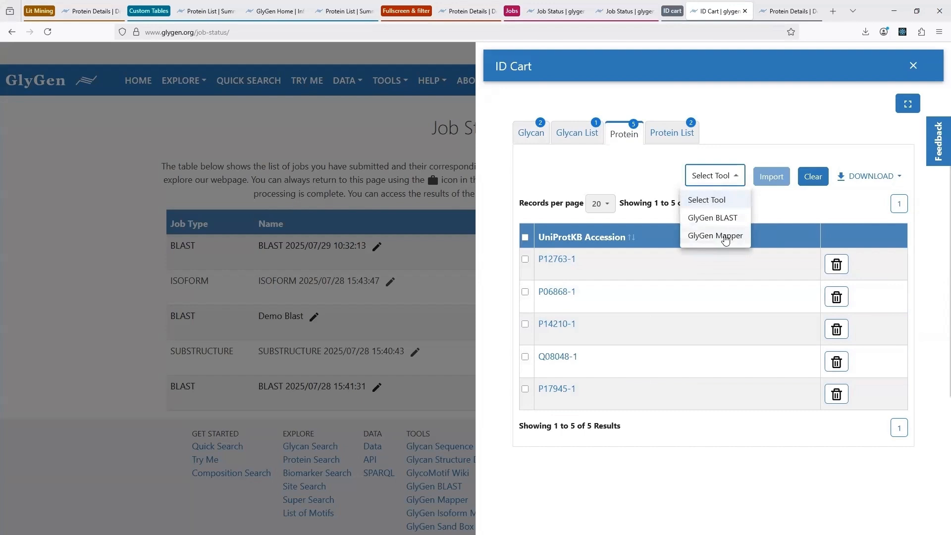
pyautogui.click(724, 237)
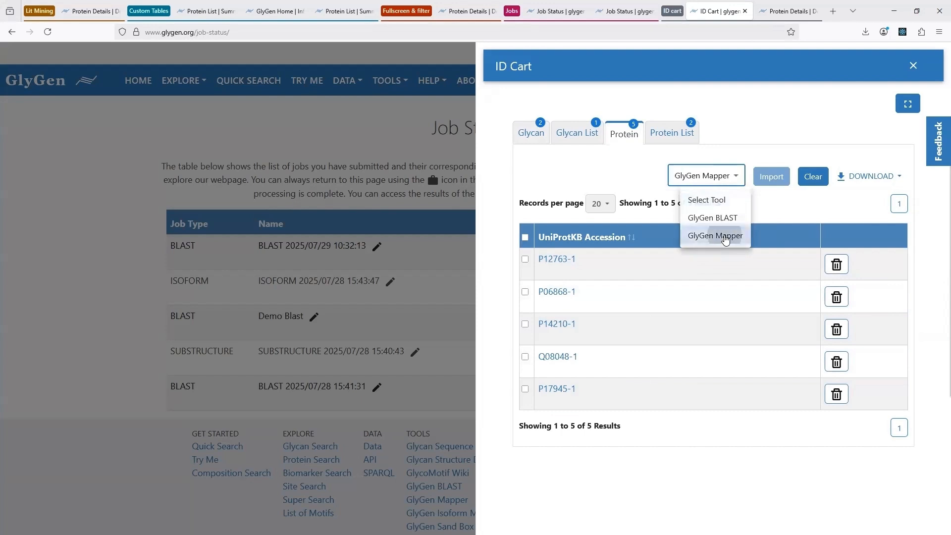
pyautogui.click(526, 237)
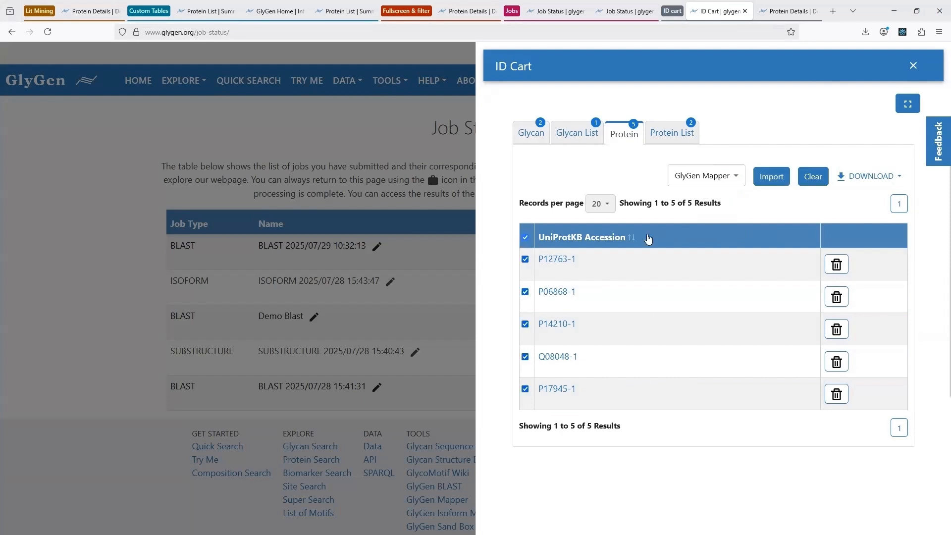
pyautogui.click(779, 181)
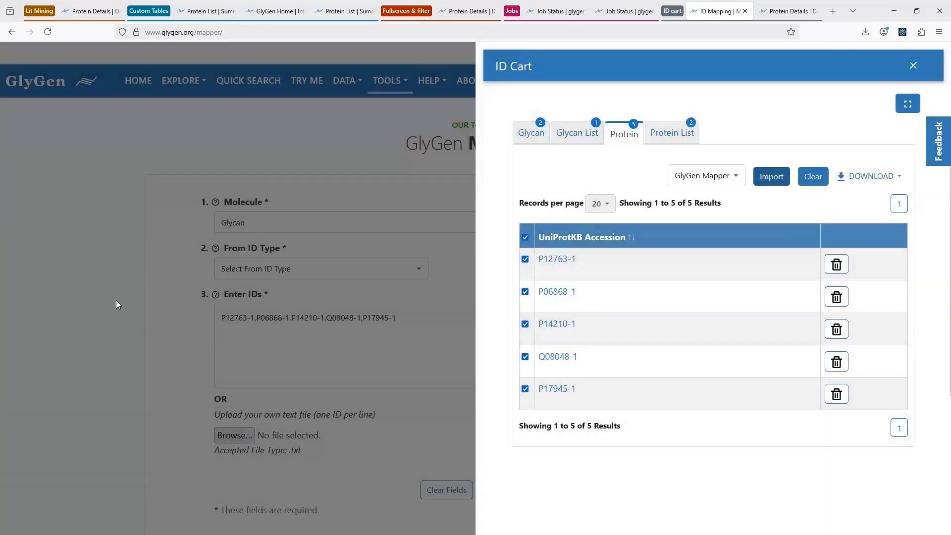
pyautogui.click(117, 303)
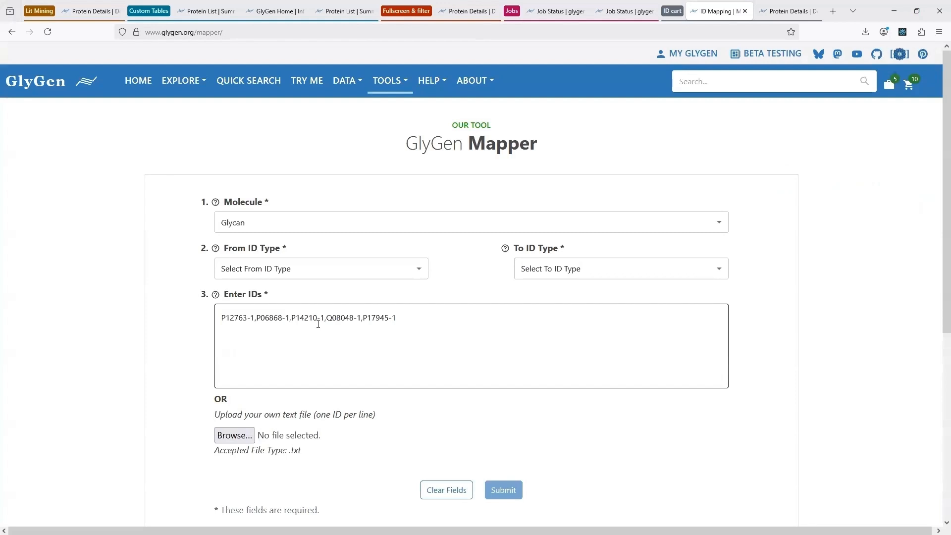
# Step: Set the mapping's molecule to Protein and its source ID type to UniProtKB
pyautogui.click(495, 221)
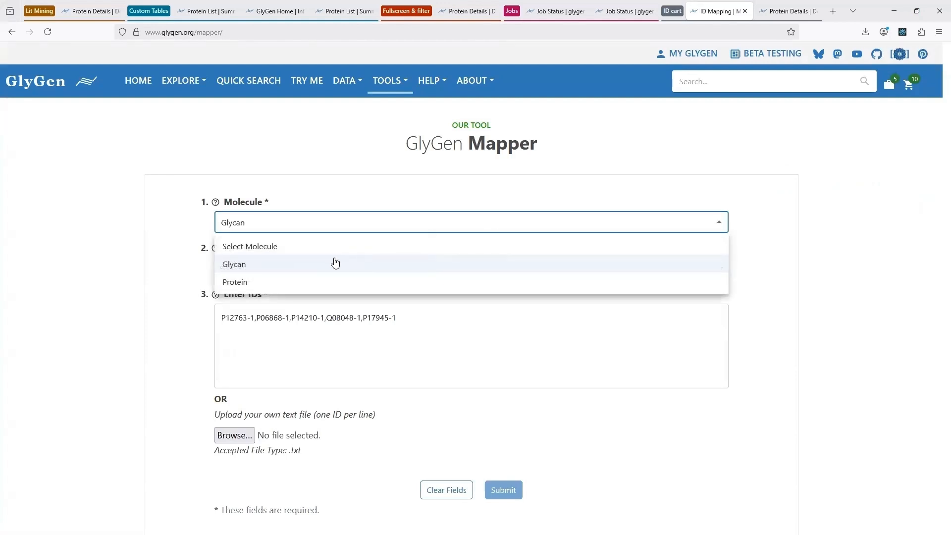
pyautogui.click(272, 283)
pyautogui.click(289, 268)
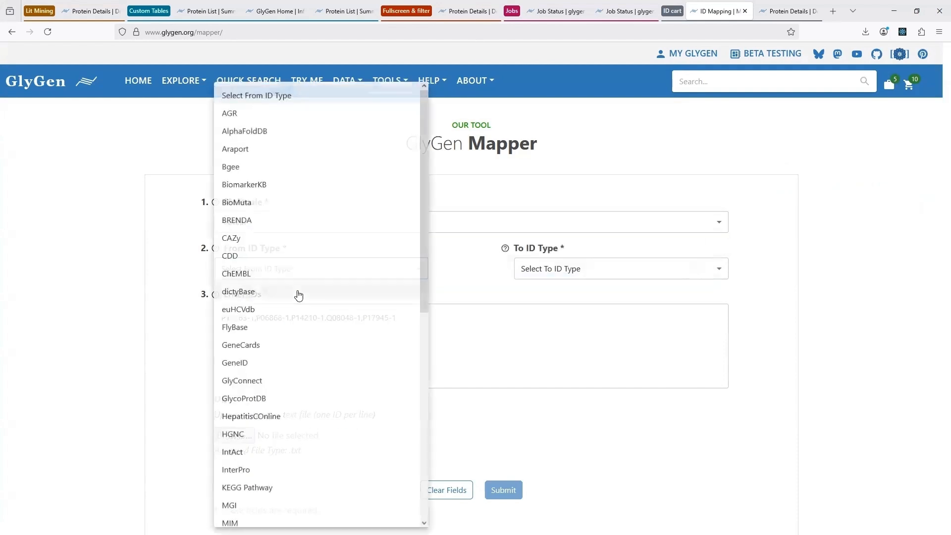
pyautogui.scroll(-4, 308, 367)
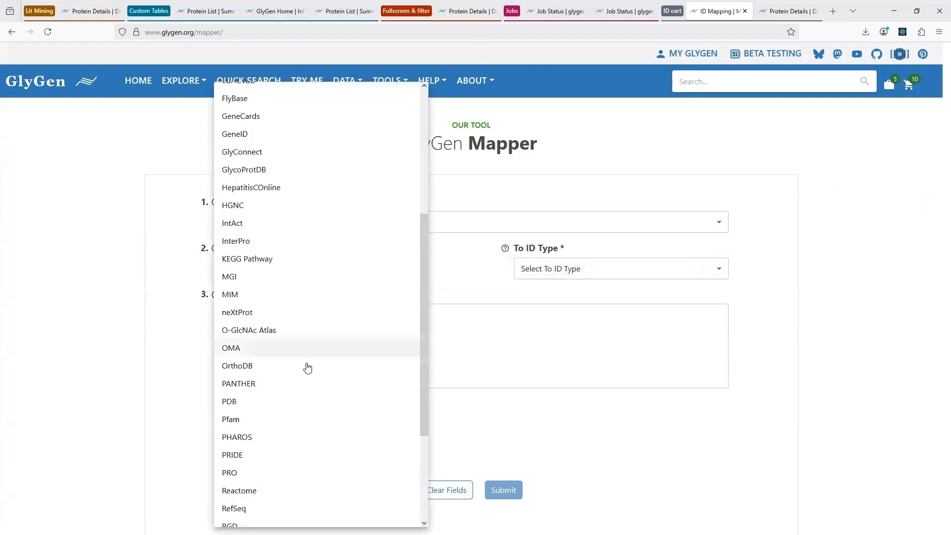
pyautogui.scroll(-3, 307, 367)
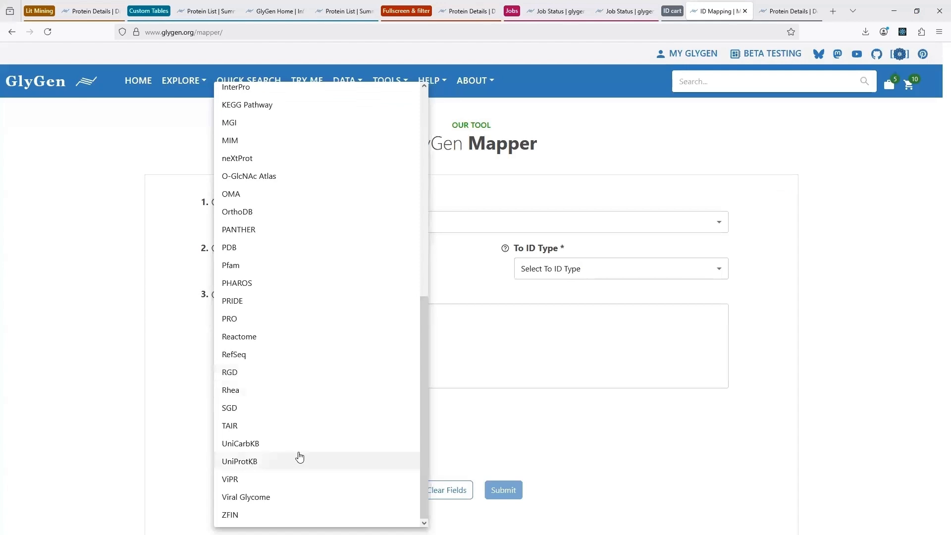
pyautogui.click(298, 454)
# Step: Set the mapping's target ID type to PDB and submit the ID mapping request
pyautogui.click(579, 270)
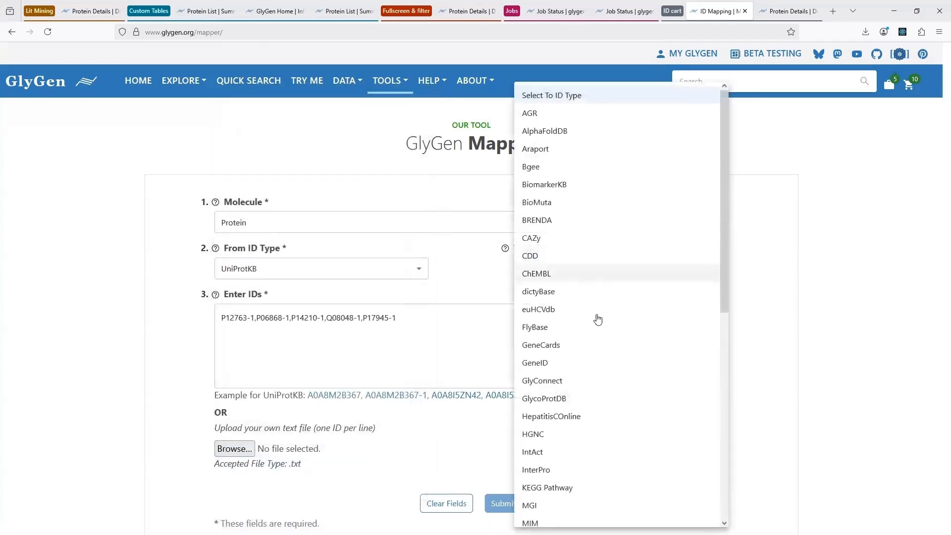
pyautogui.scroll(-5, 578, 322)
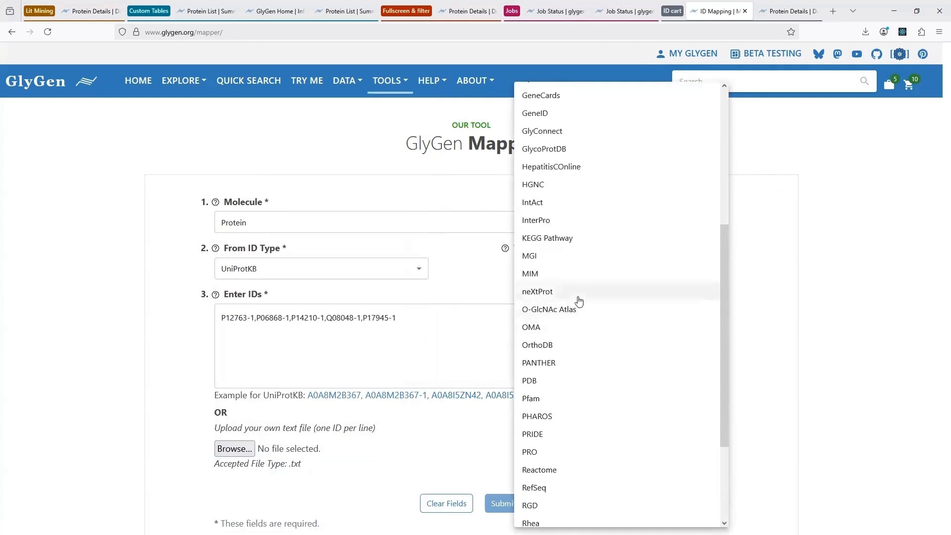
pyautogui.scroll(-1, 574, 322)
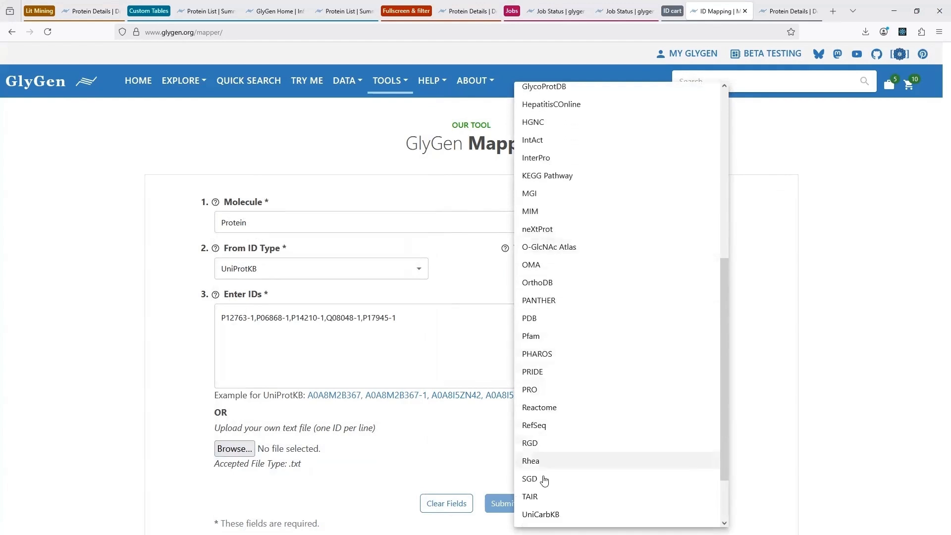
pyautogui.click(547, 318)
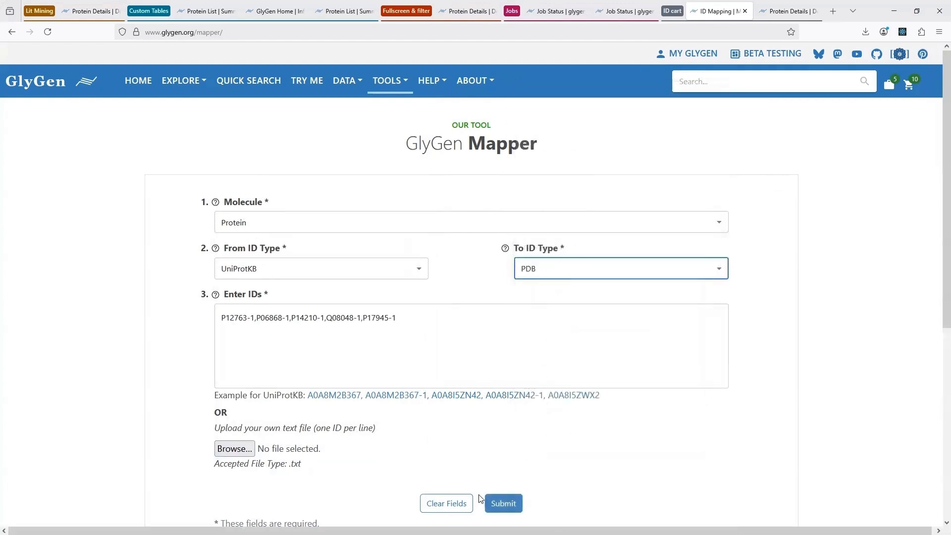
pyautogui.click(502, 503)
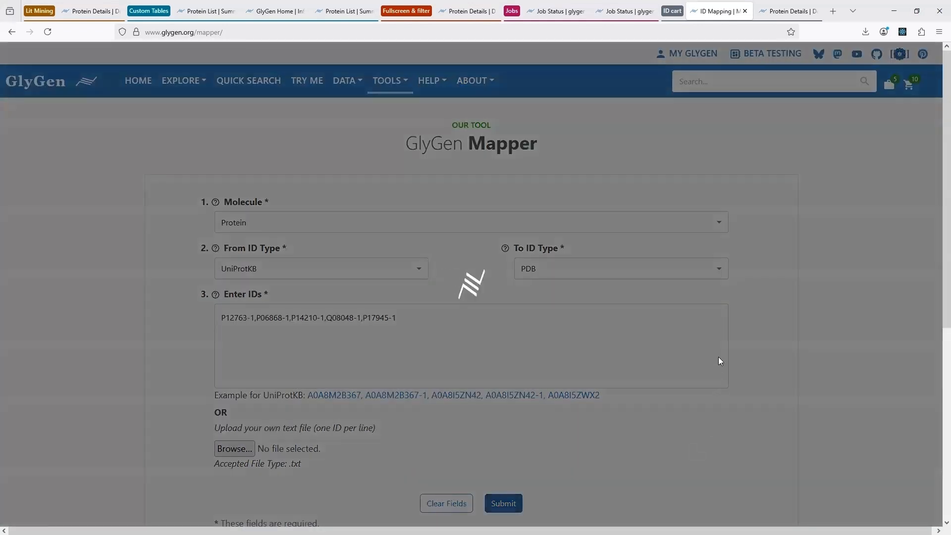